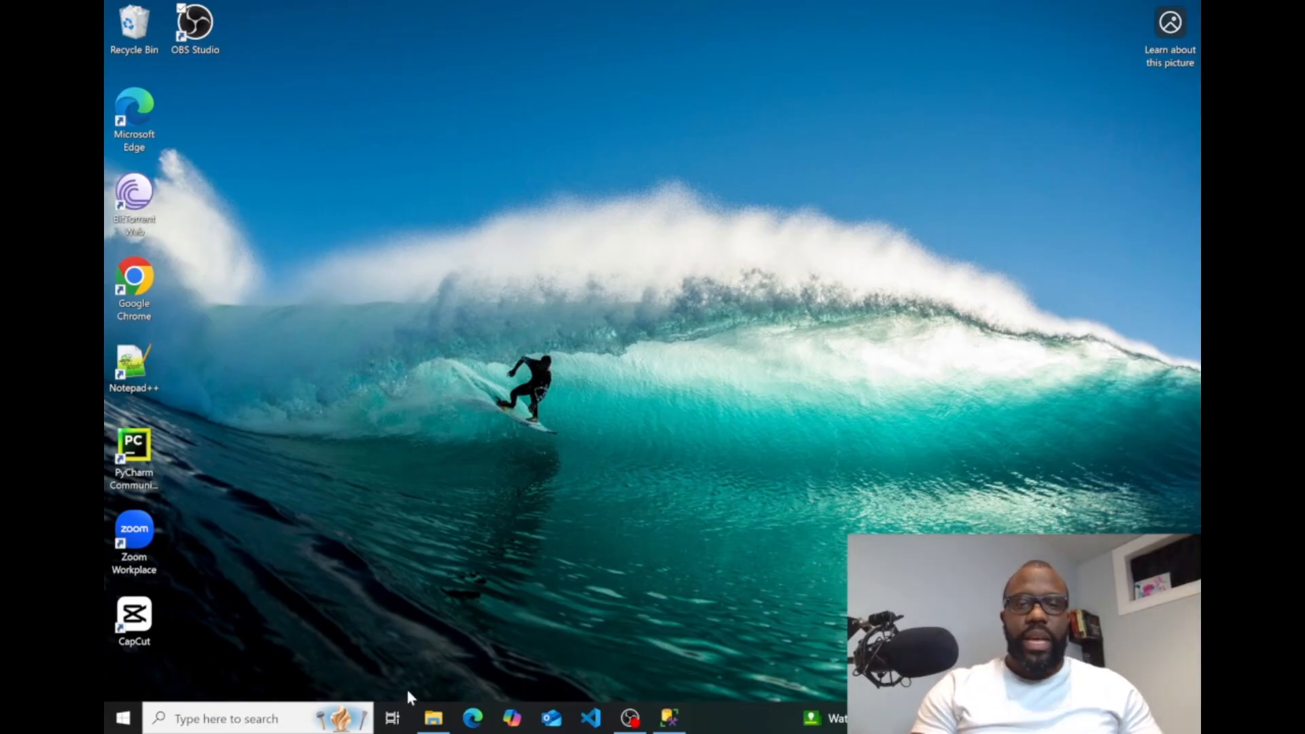
Mount the SQLServer2022-x64-ENU-Dev disc image from the Software folder in Downloads.
click(433, 718)
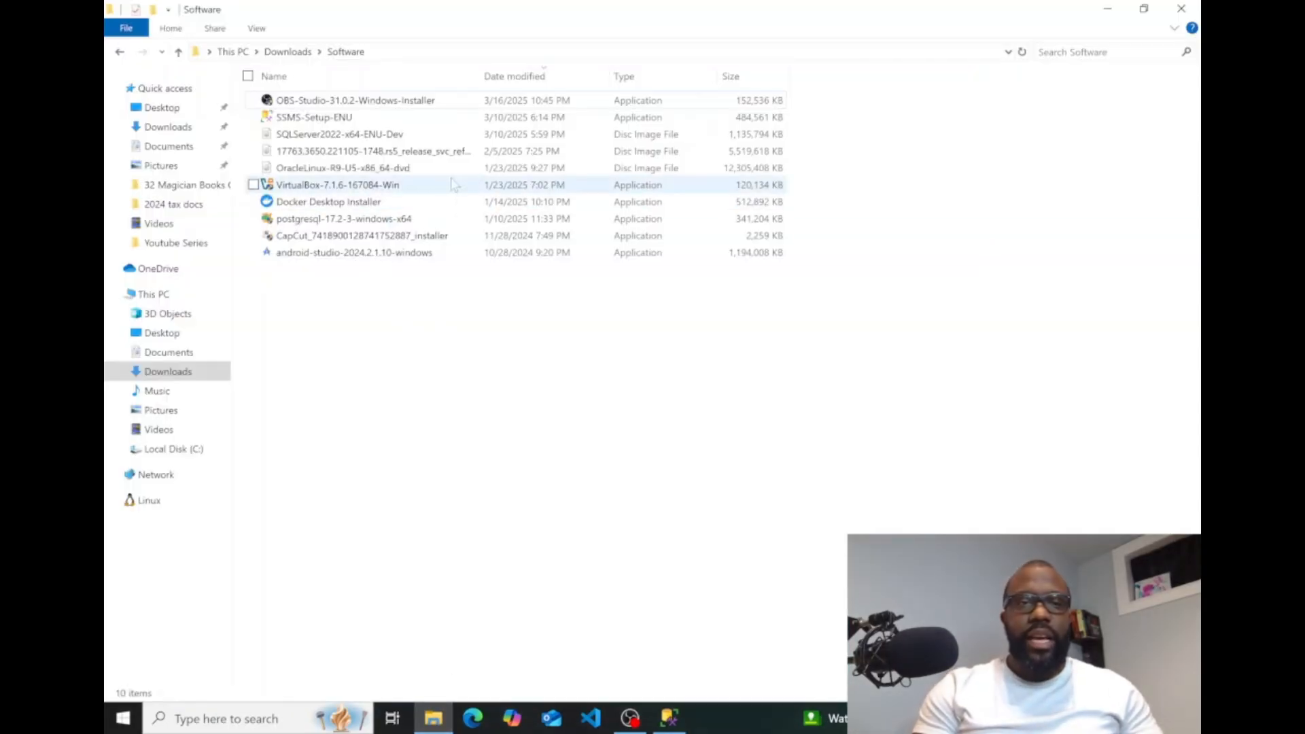
click(350, 136)
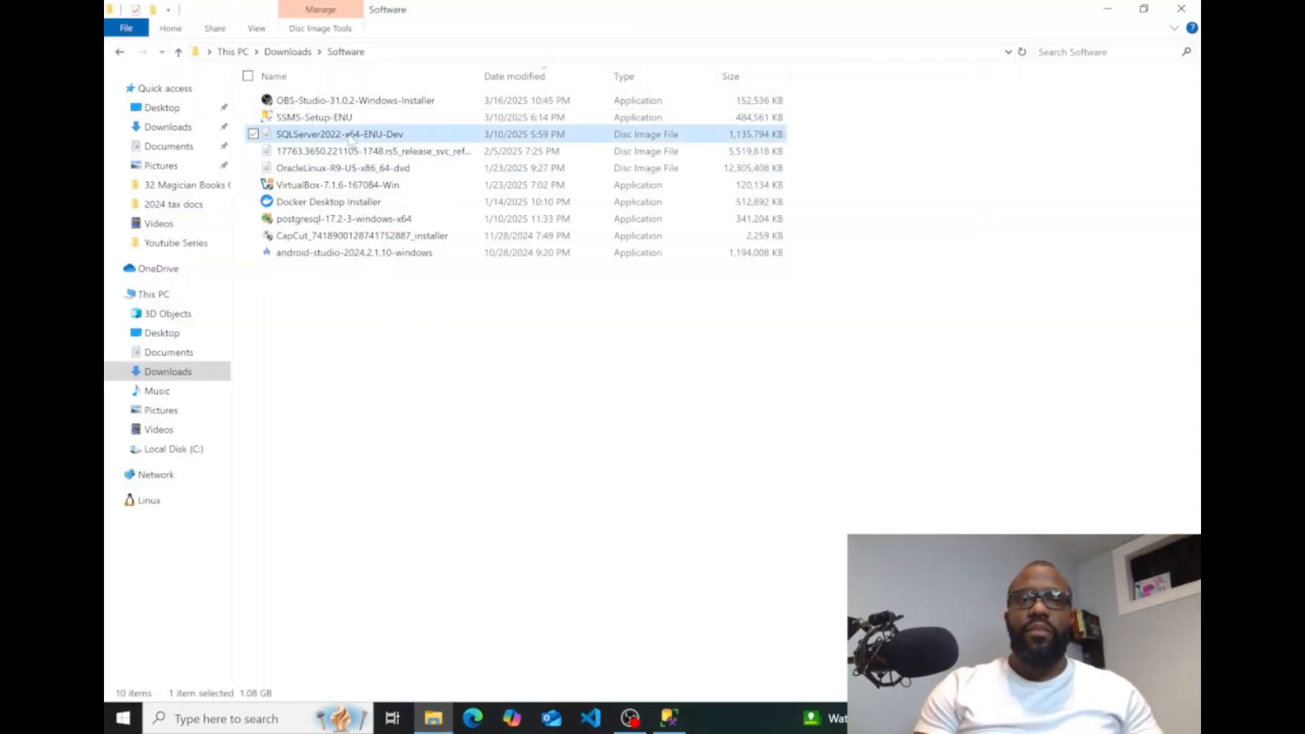
right_click(347, 135)
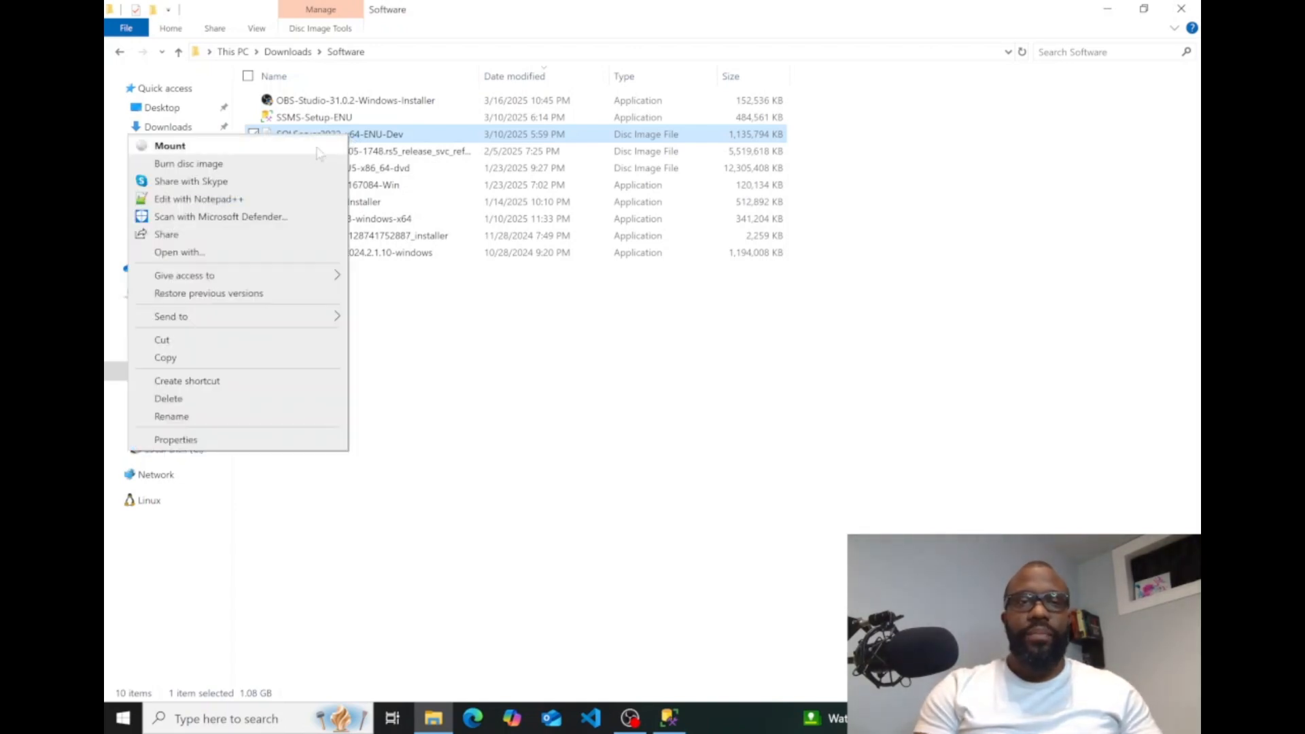
click(289, 149)
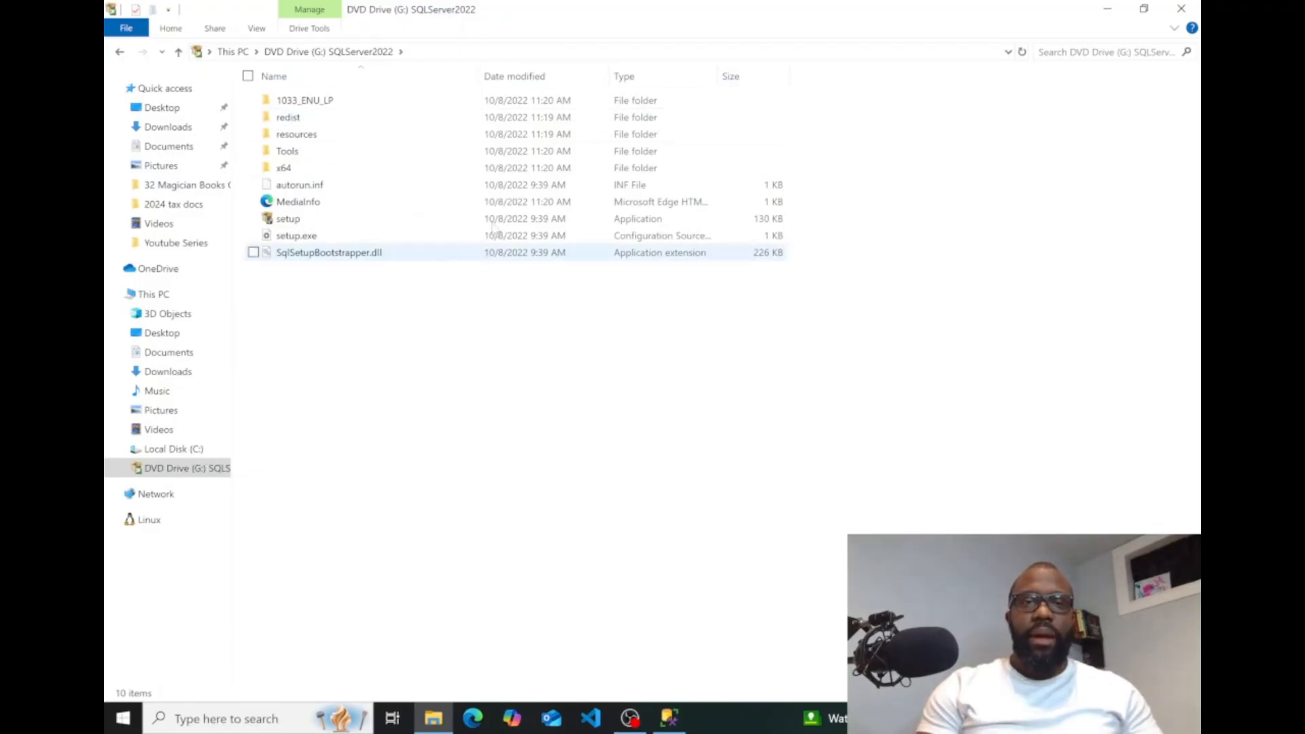
Run the setup application on the mounted SQLServer2022 drive as administrator and approve the elevation.
click(305, 219)
right_click(306, 221)
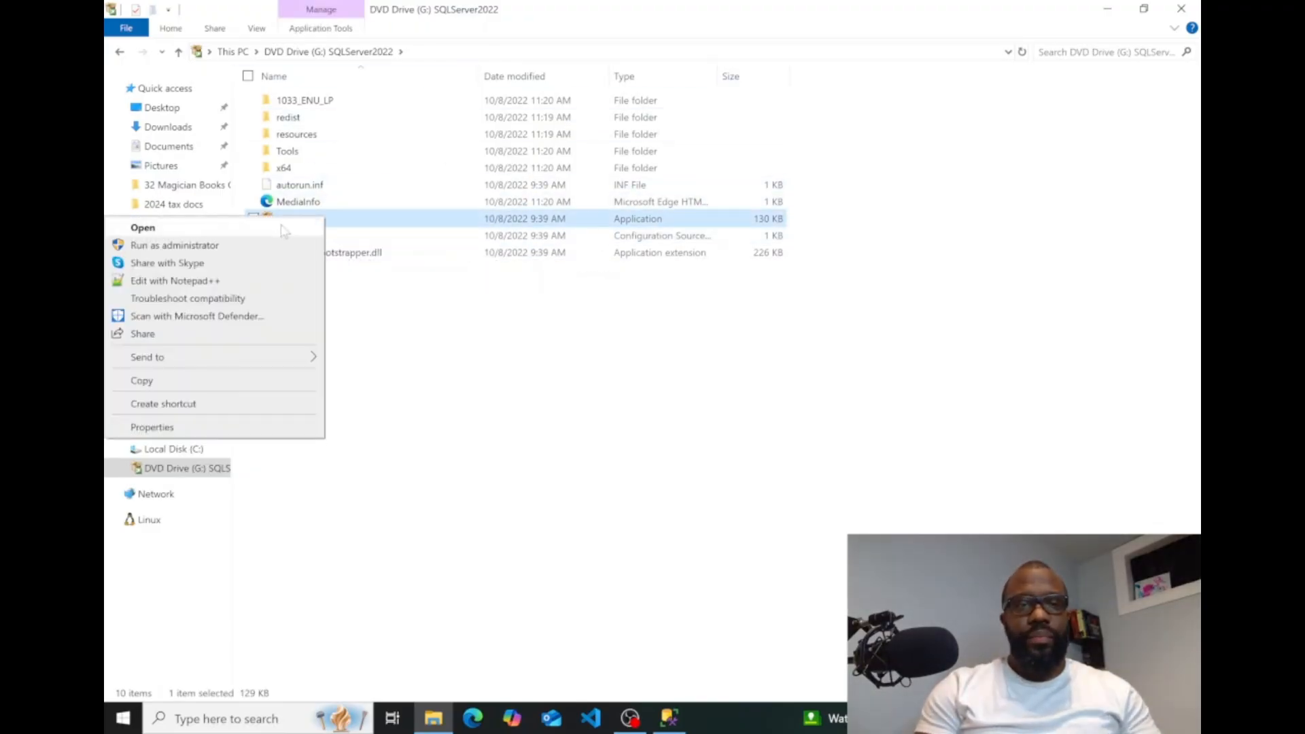
click(276, 247)
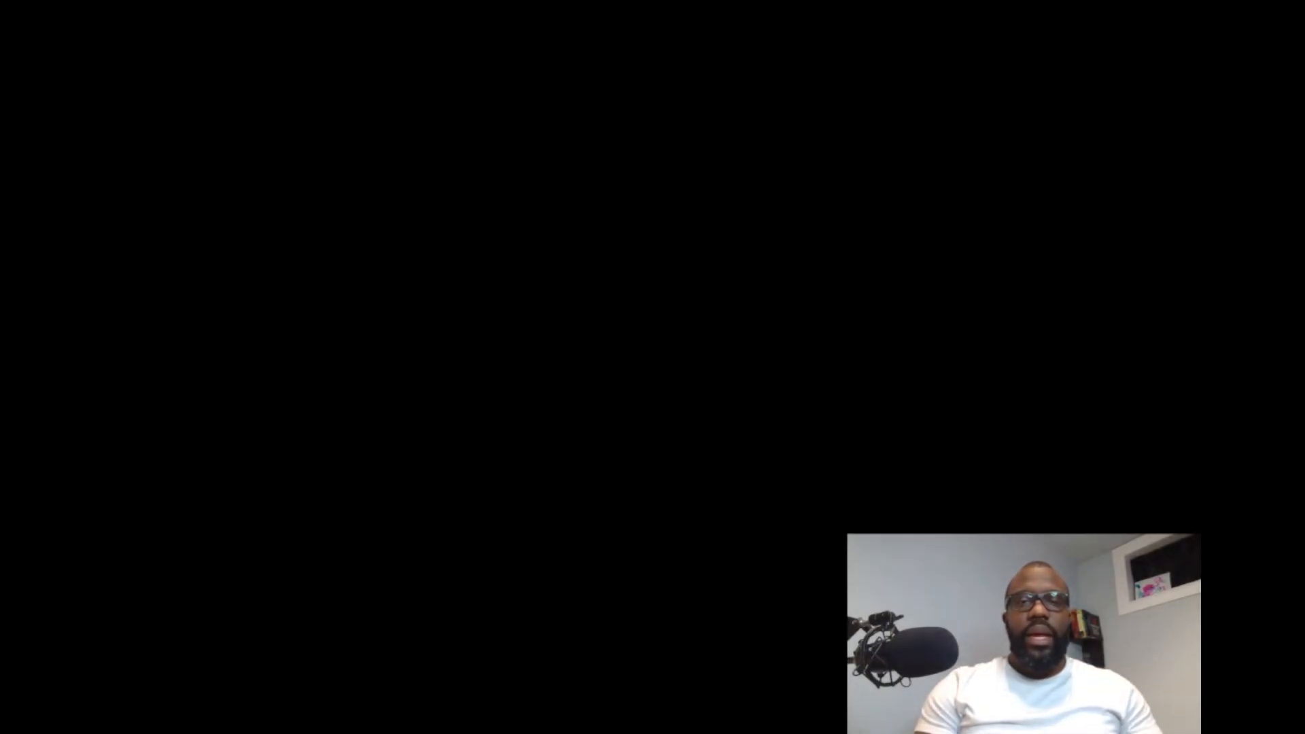
click(592, 466)
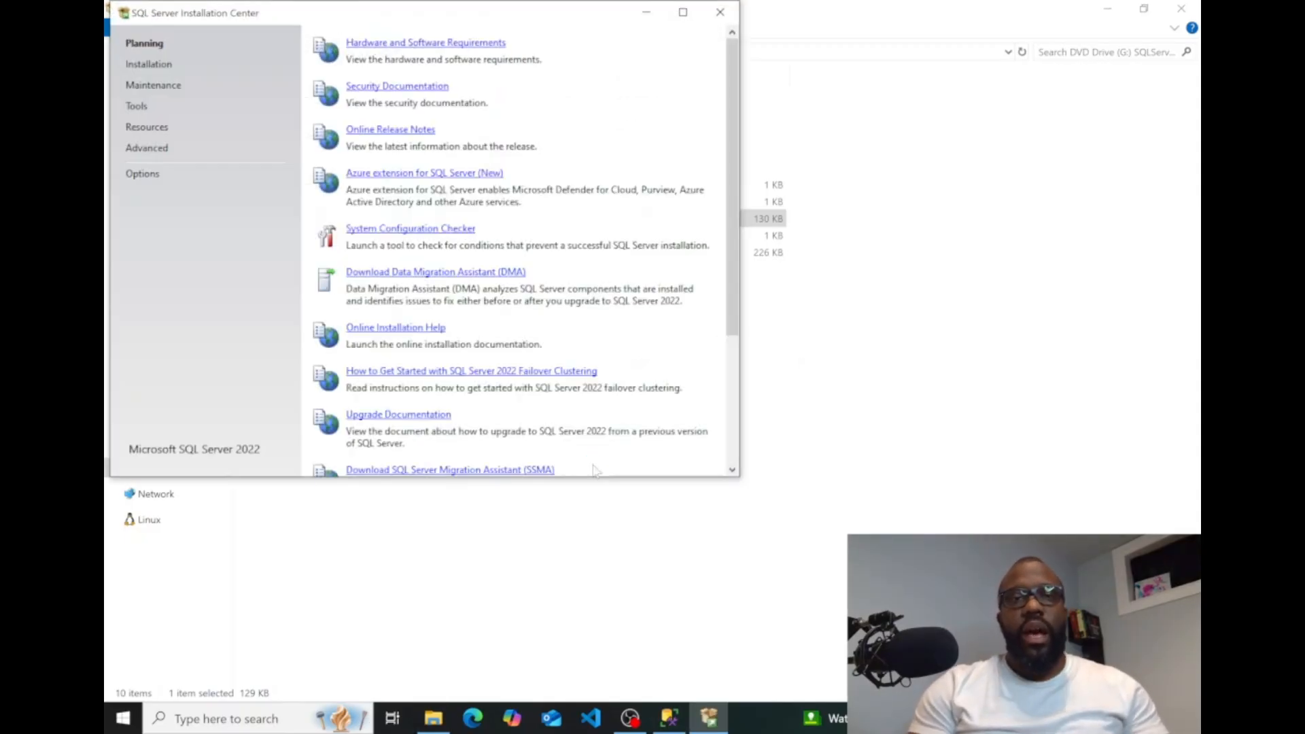
Start a new SQL Server standalone installation and continue past the product updates and install rules.
click(146, 66)
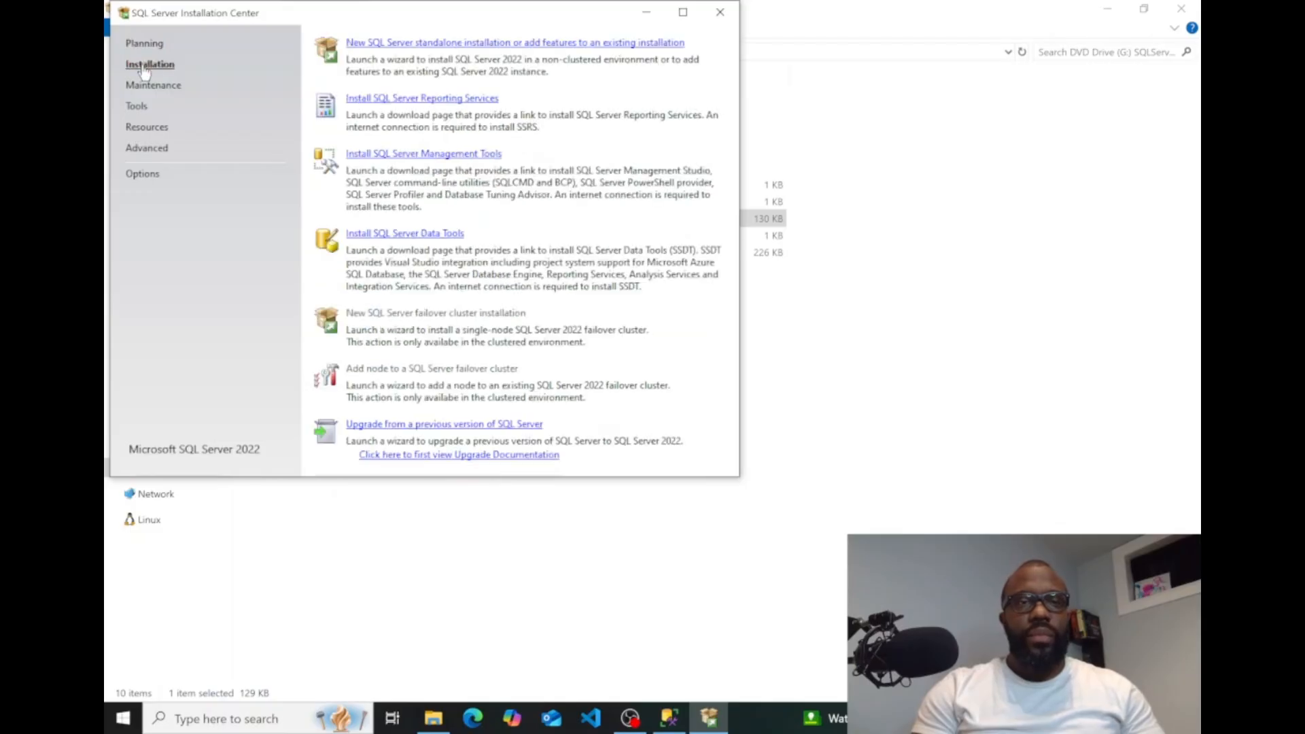
click(398, 44)
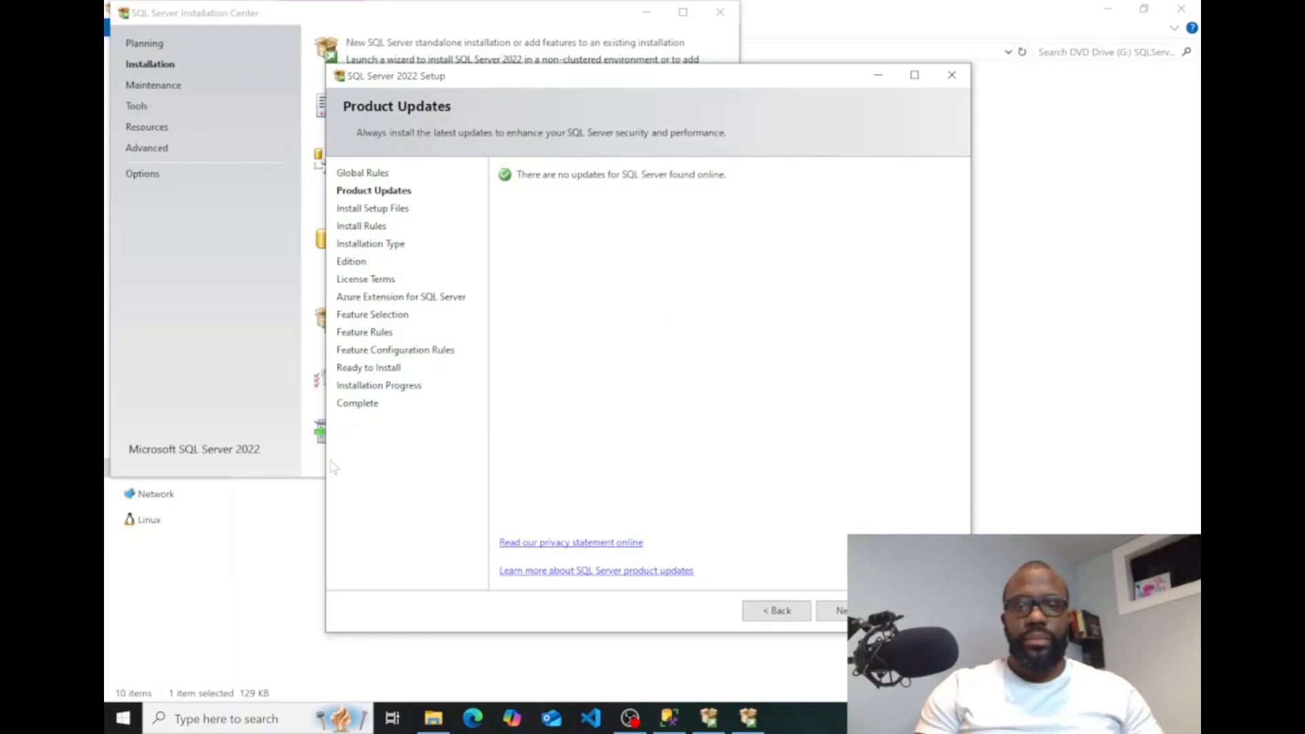
click(842, 611)
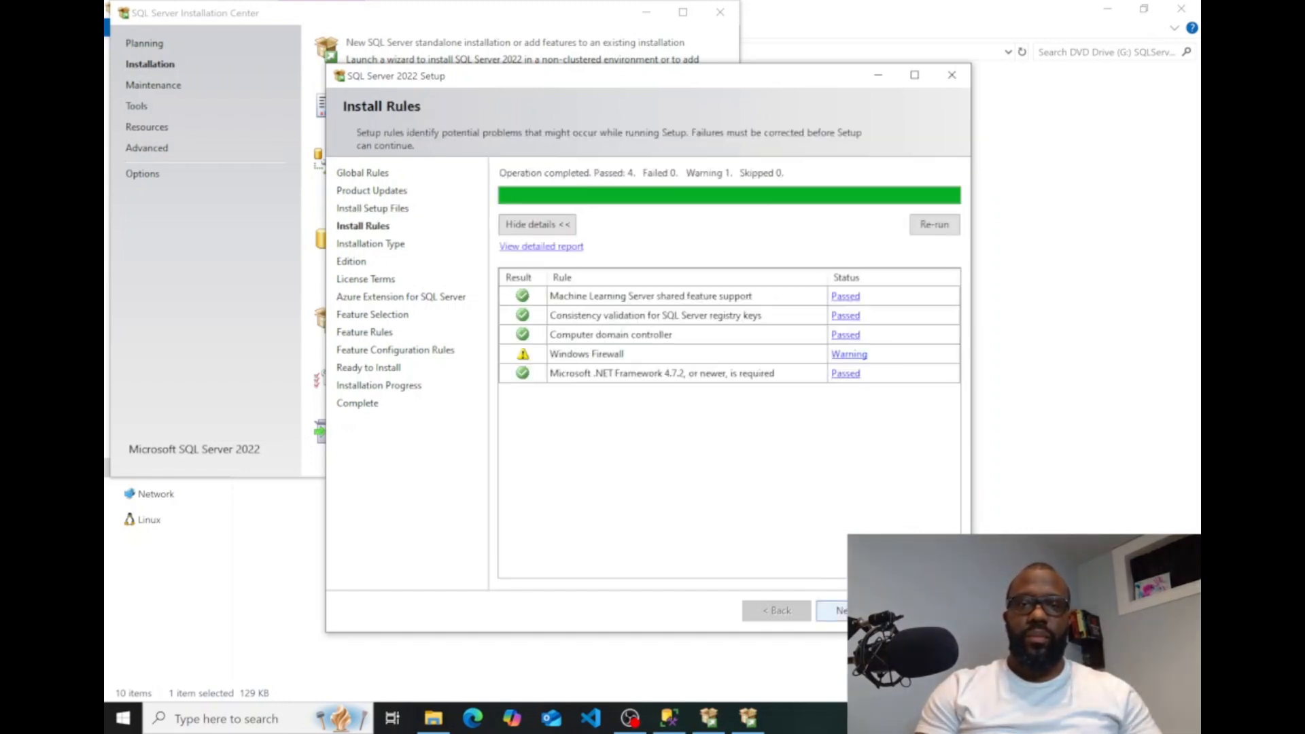
click(842, 610)
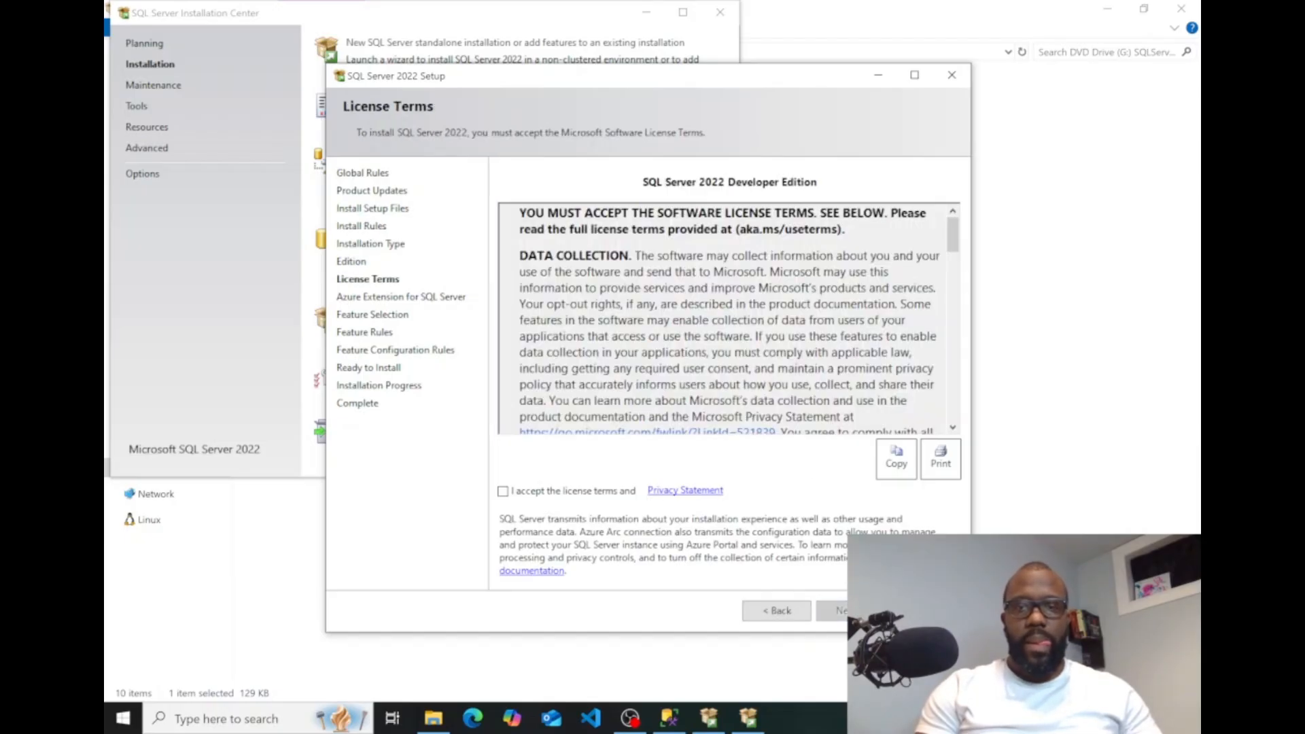
Return to the Installation Type page and try the option to add features to the existing ADMOORDEV instance.
click(782, 610)
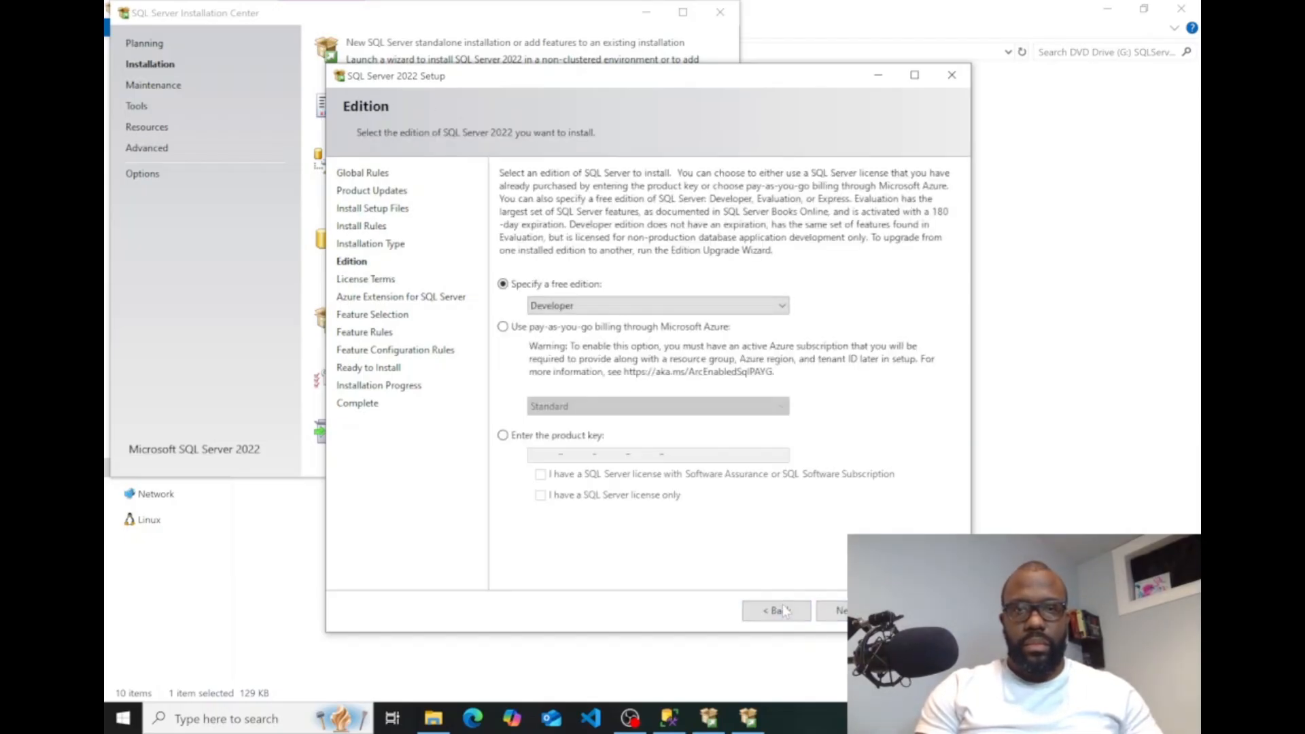
click(782, 610)
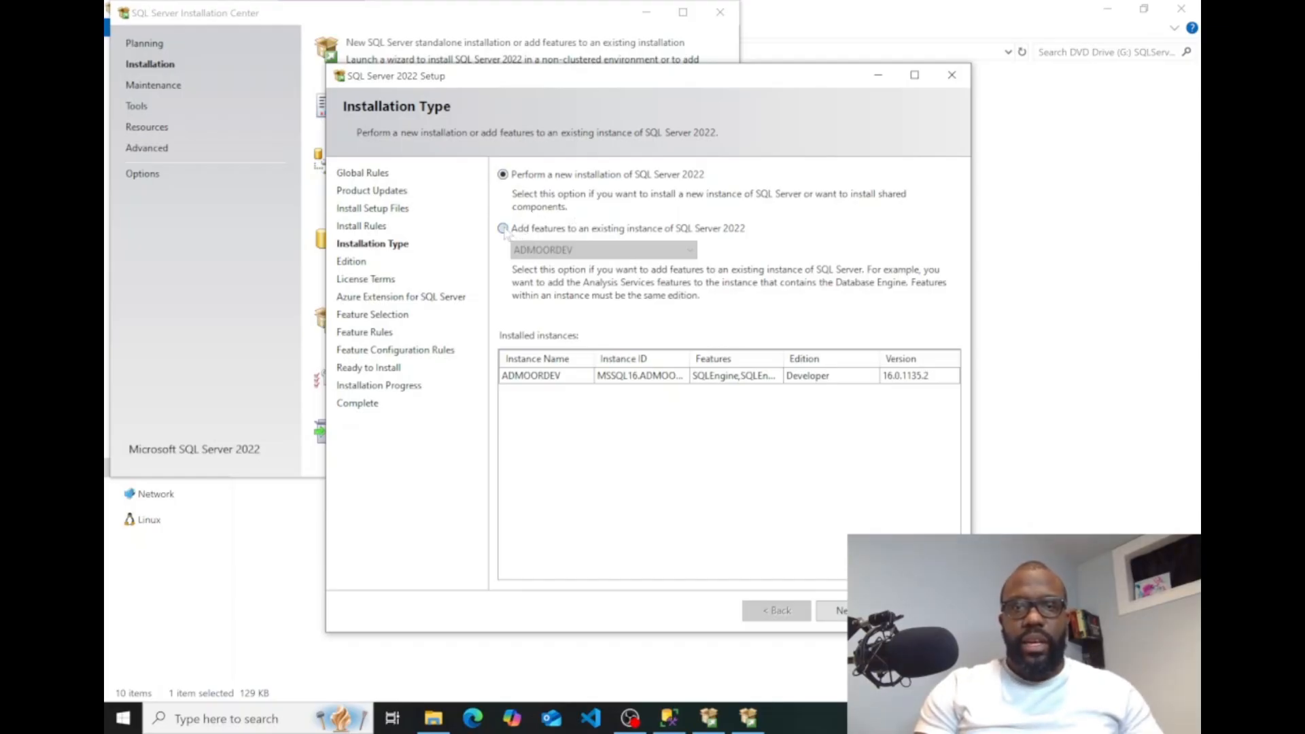
click(503, 230)
click(615, 251)
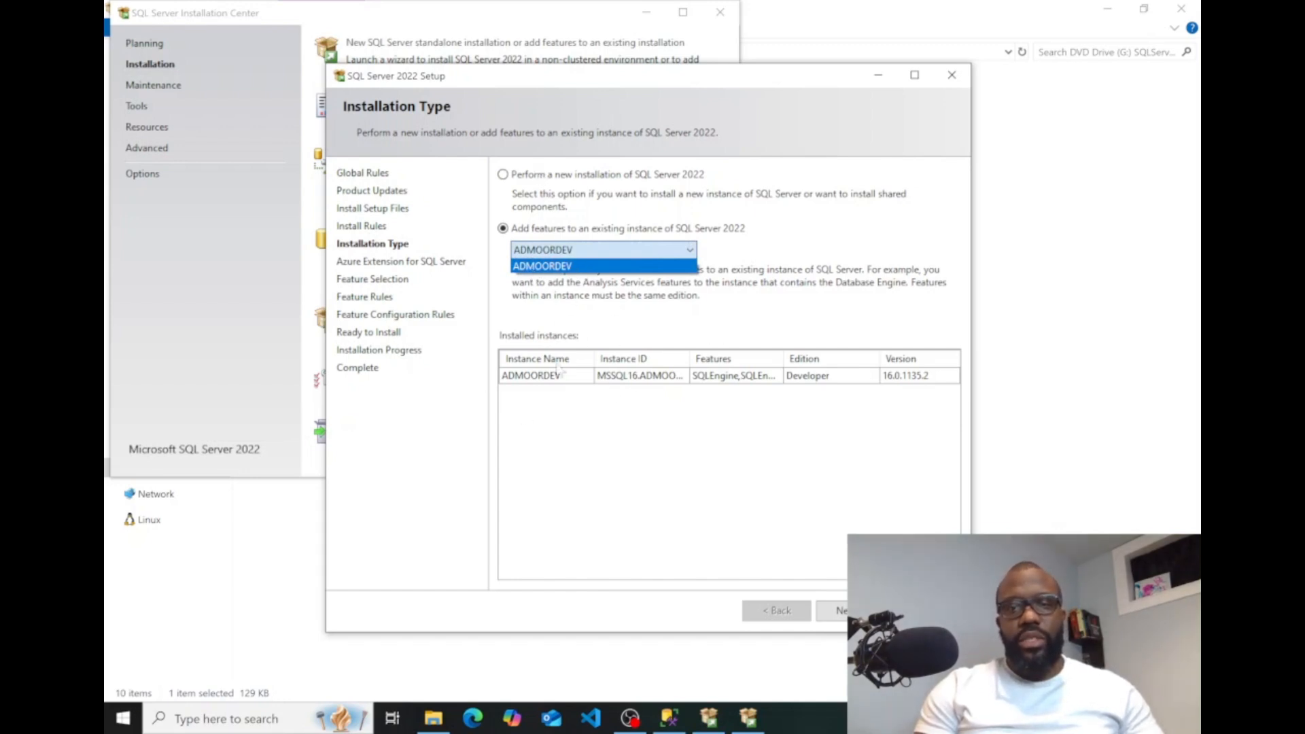
click(520, 178)
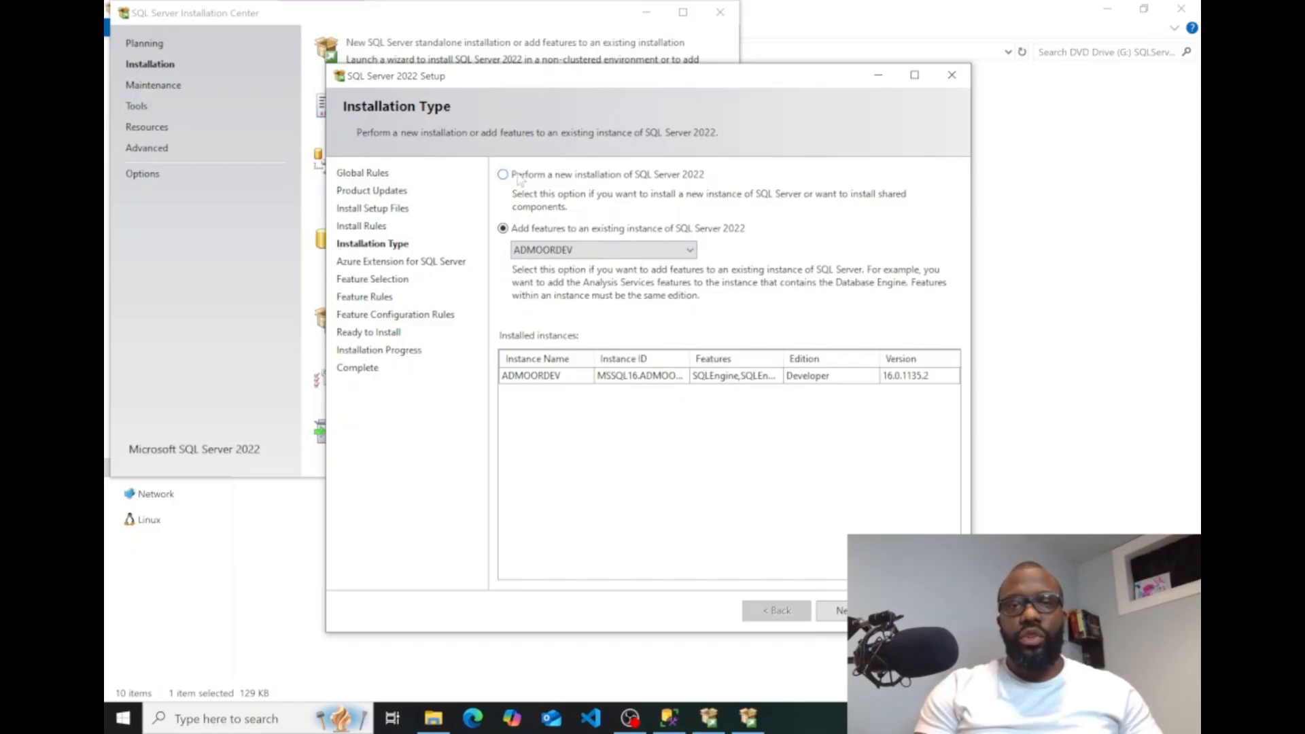
Choose to perform a new installation of SQL Server 2022 with the free Developer edition, and accept the license terms.
click(519, 177)
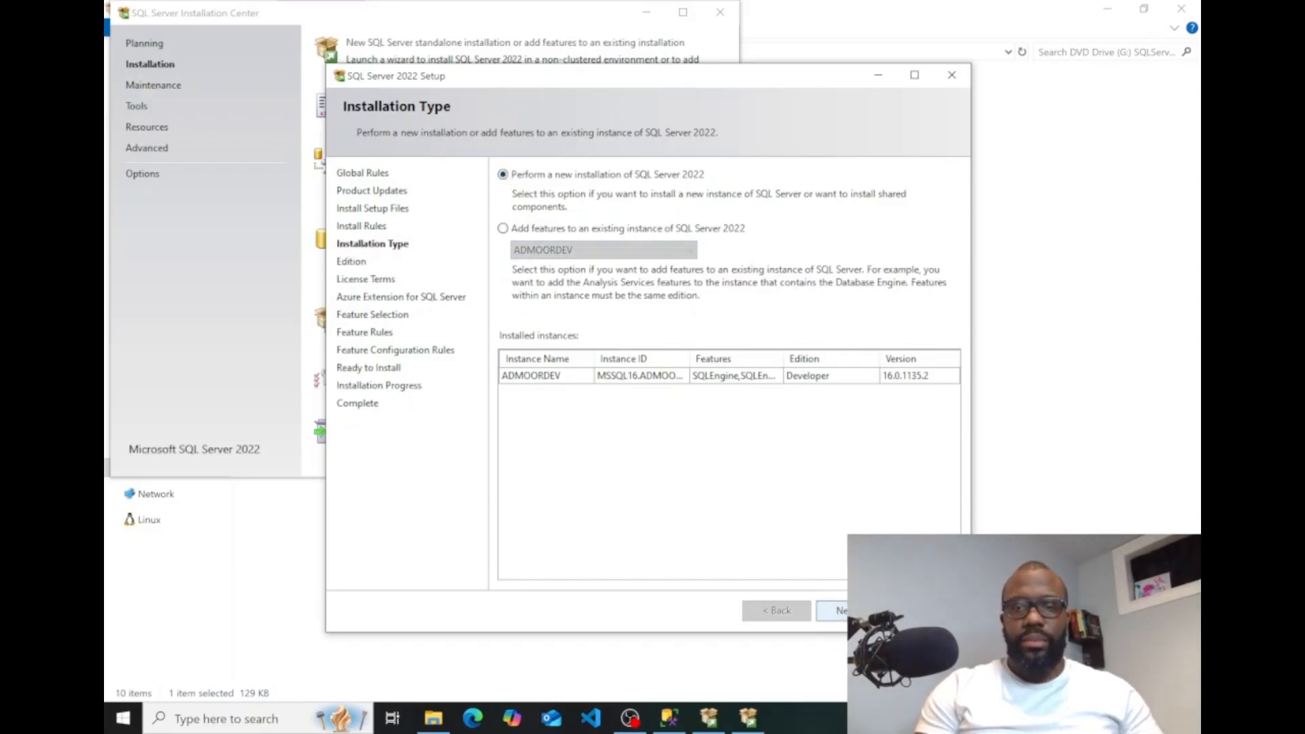
click(837, 610)
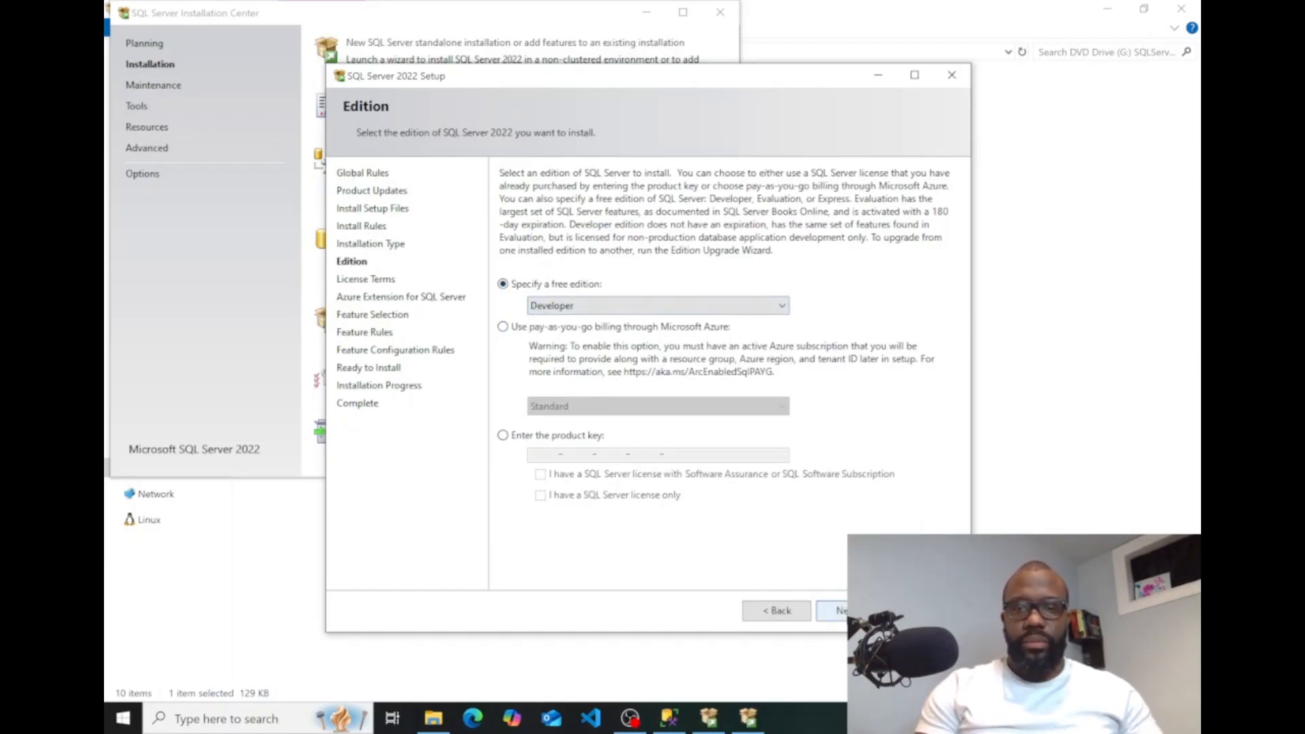
click(843, 610)
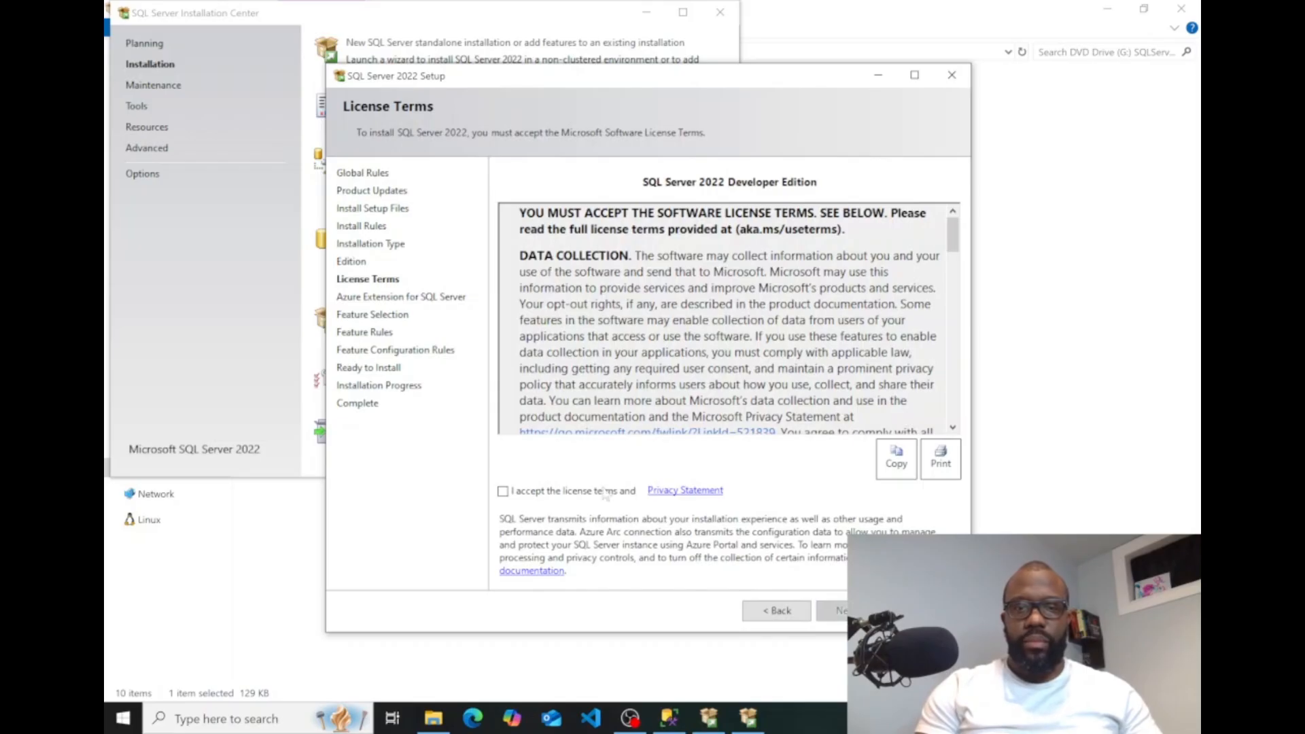
click(565, 493)
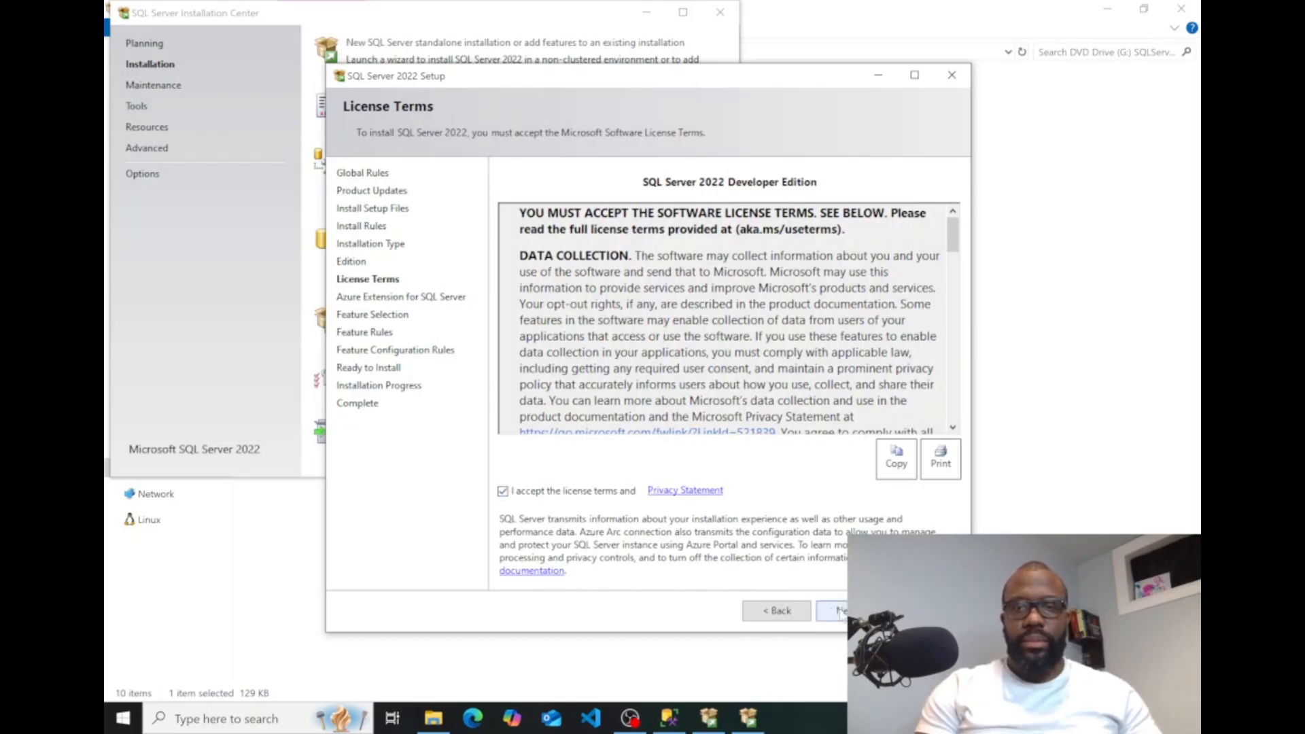
click(841, 610)
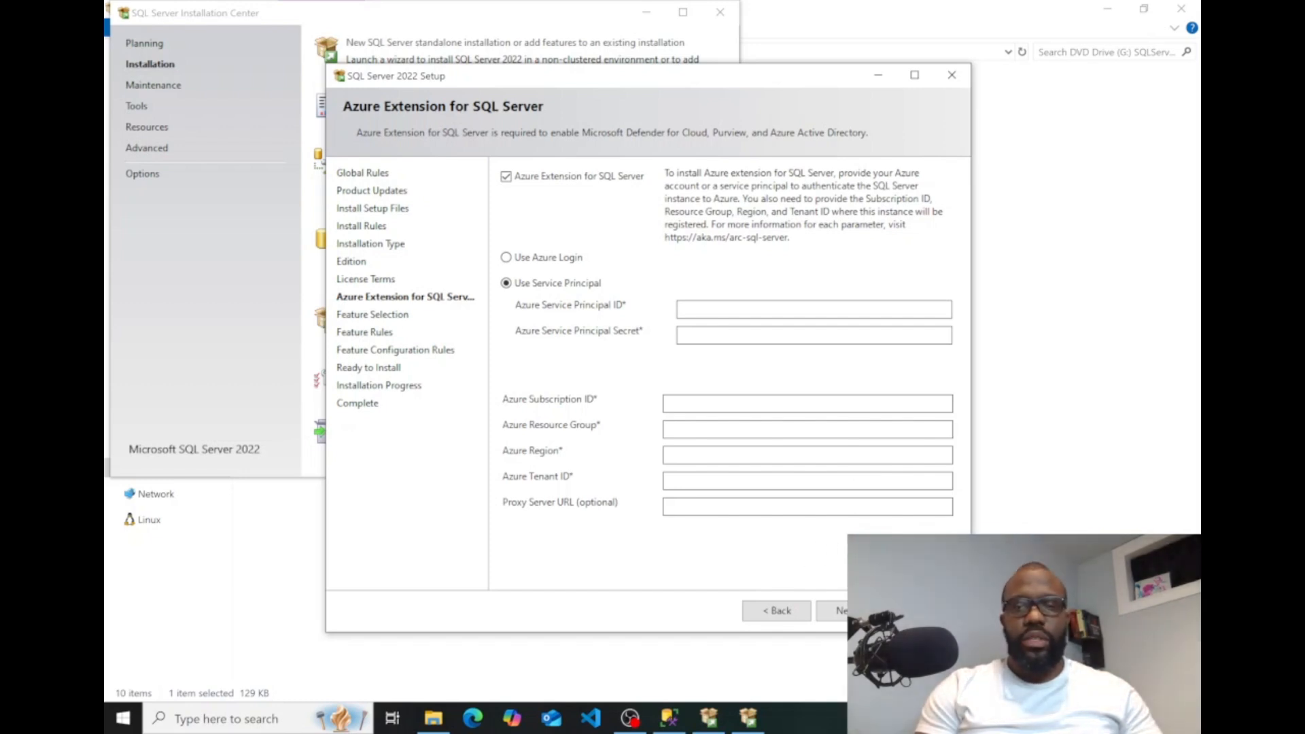
Exclude the Azure Extension for SQL Server and select only Database Engine Services as the feature to install.
click(841, 611)
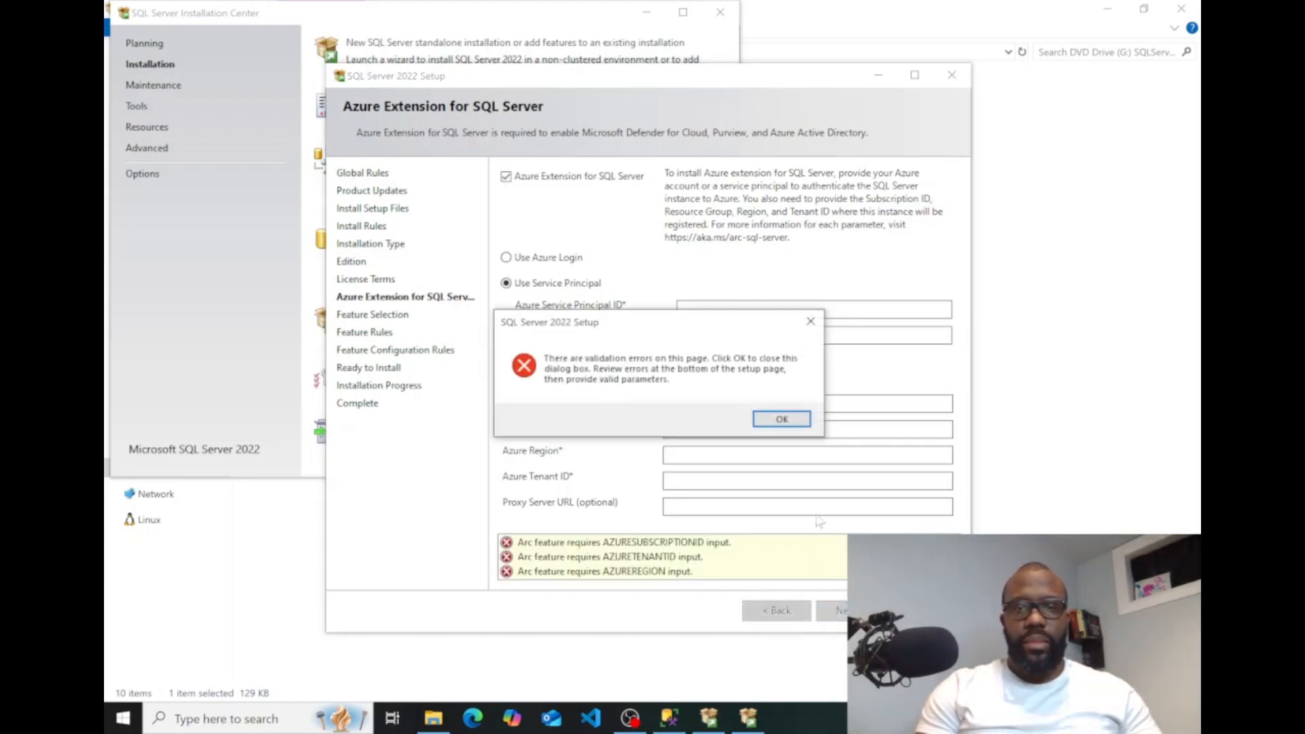
click(782, 419)
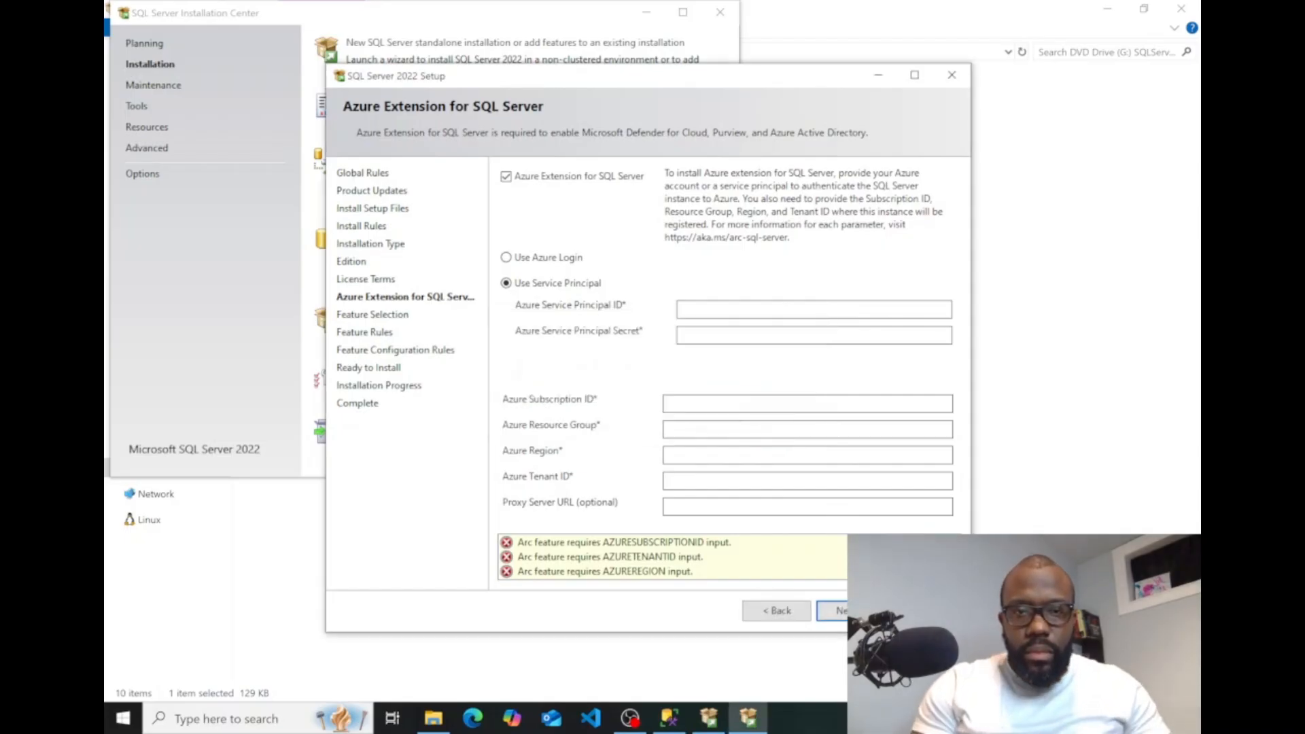
click(506, 177)
click(833, 610)
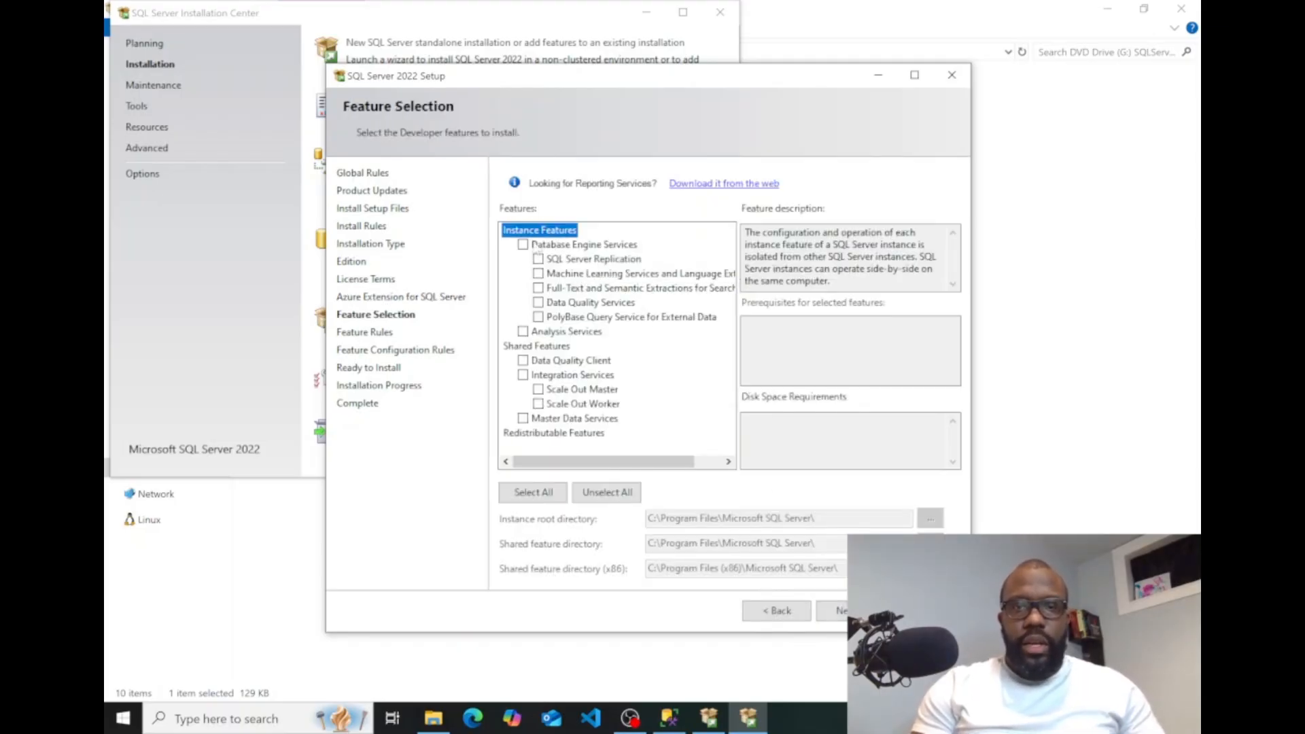
click(523, 245)
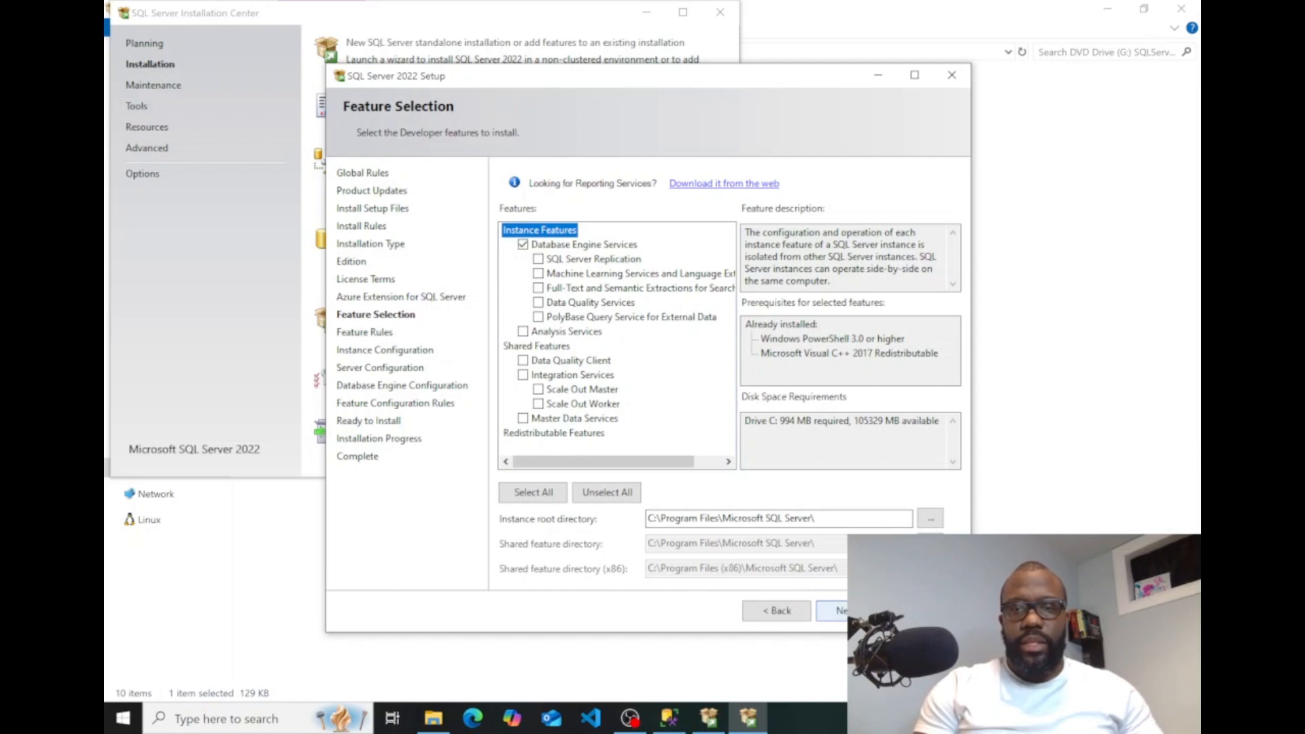
click(853, 611)
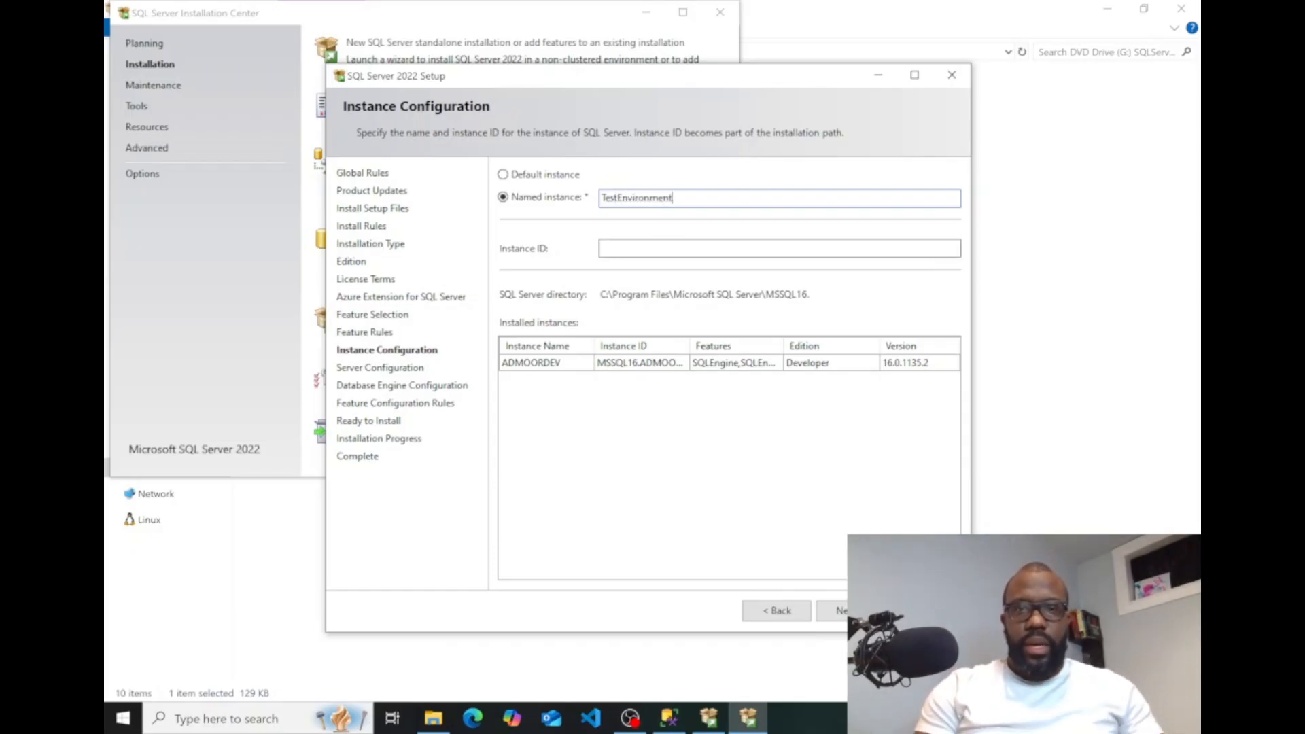
Name the new instance TestEnvironment and continue with the default service accounts and startup types.
key(Tab)
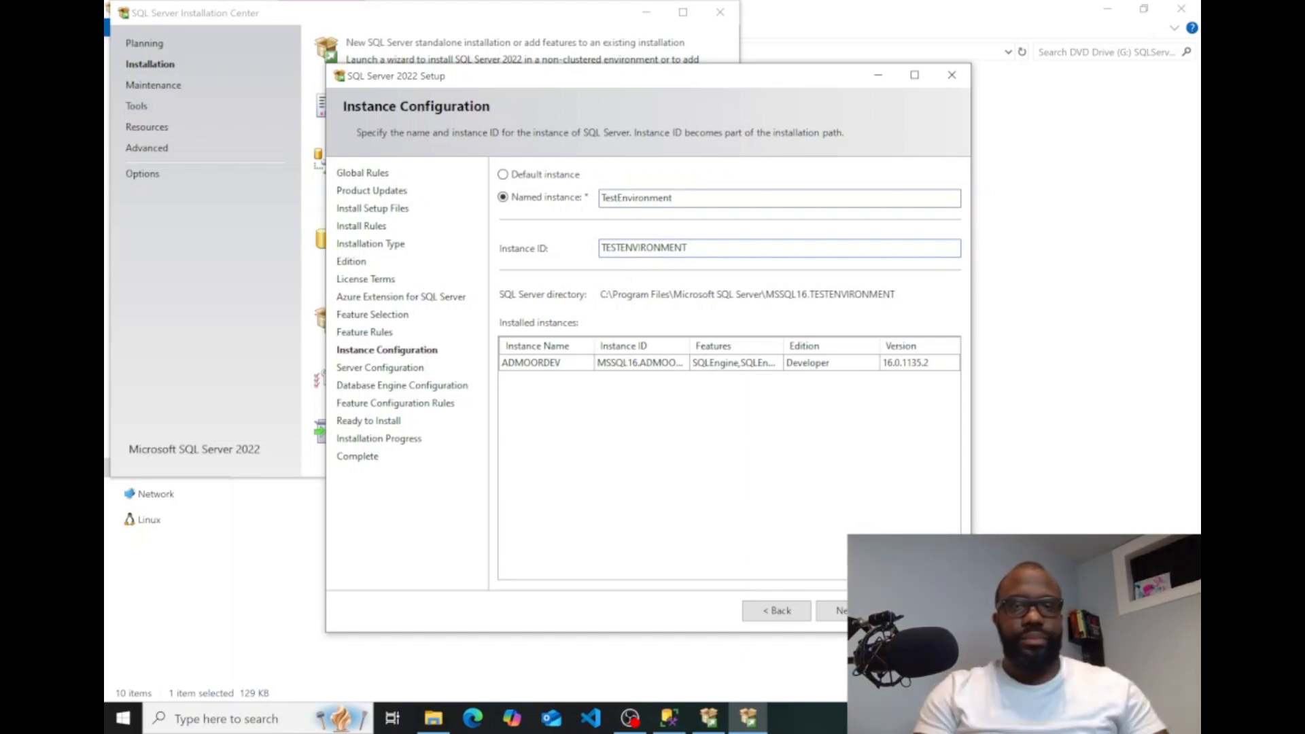
click(843, 609)
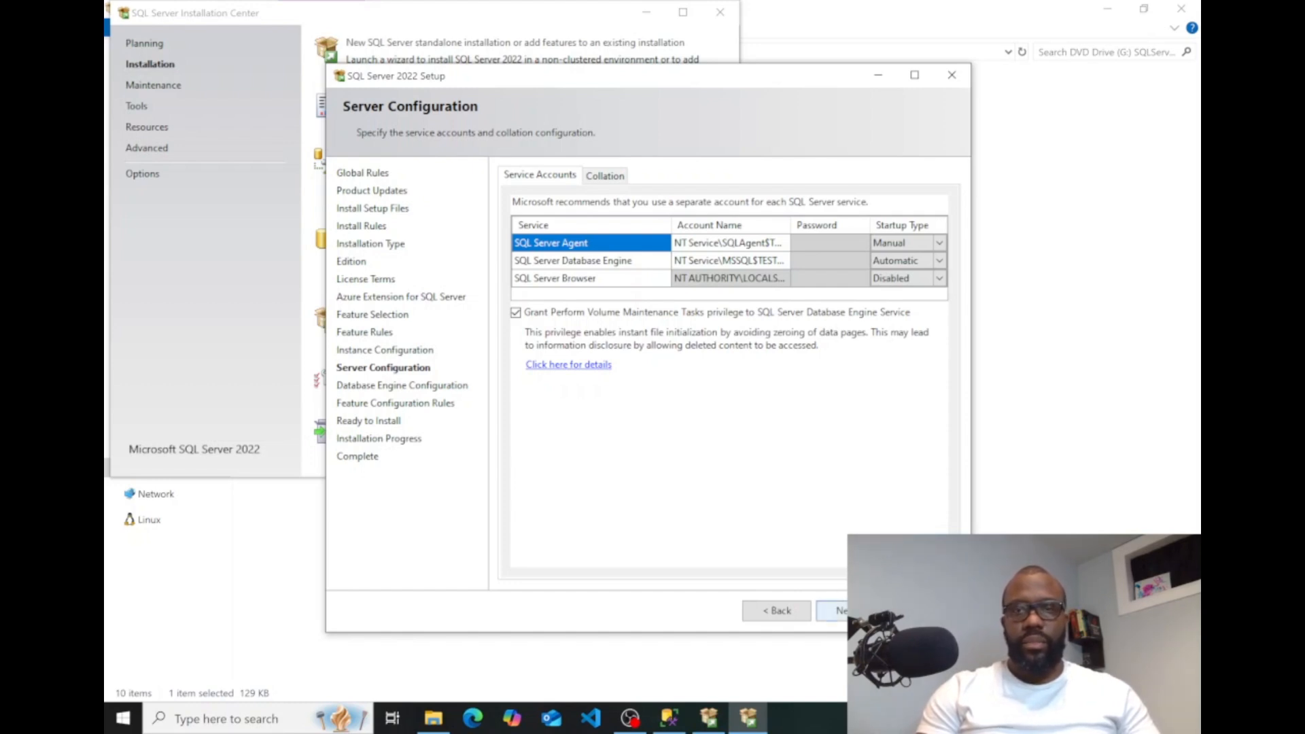
click(853, 610)
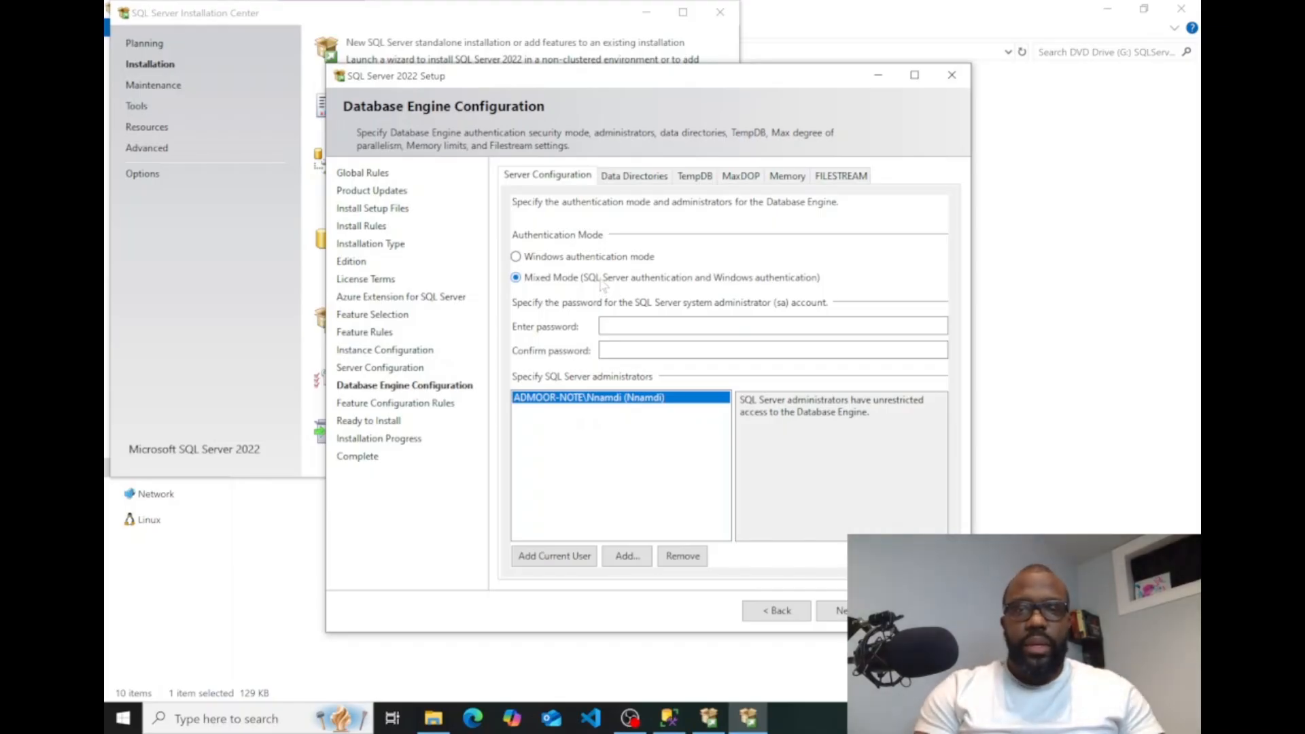
Review the data directories, TempDB, MaxDOP, Memory and FILESTREAM settings, and try to continue with Mixed Mode but no sa password.
click(637, 176)
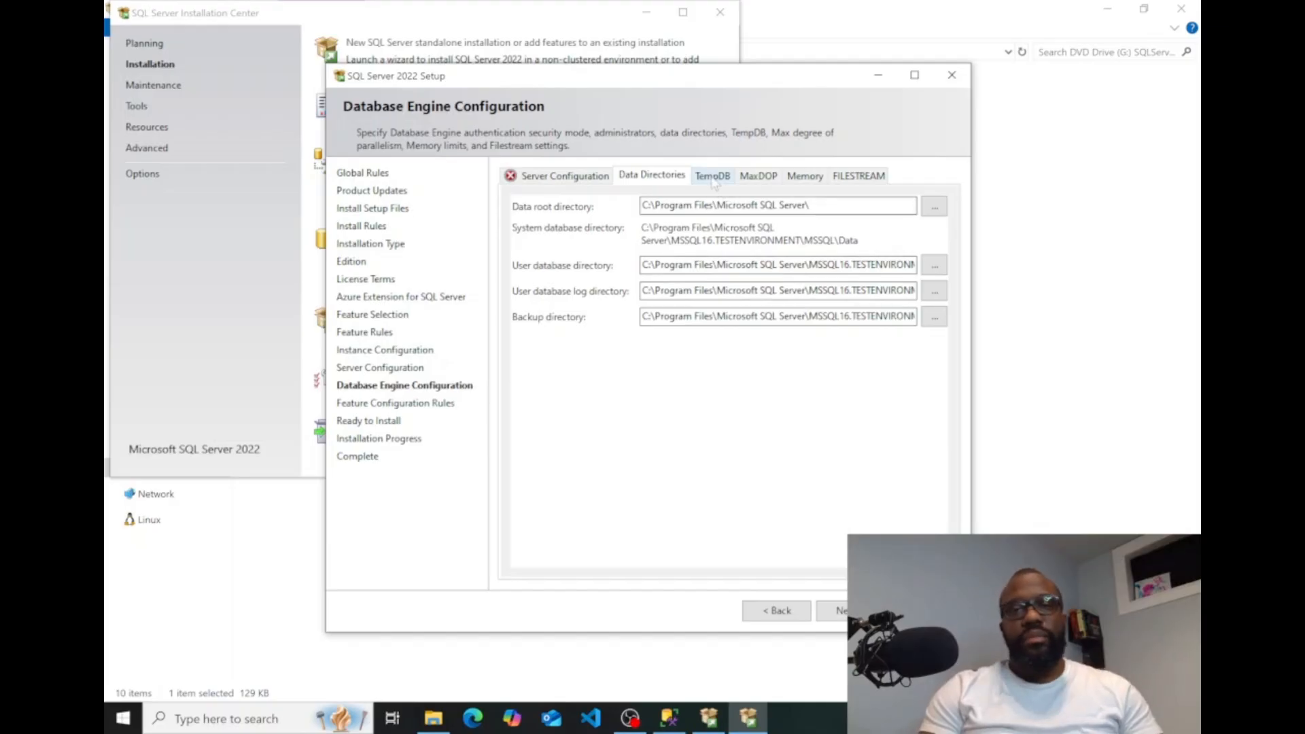
click(712, 176)
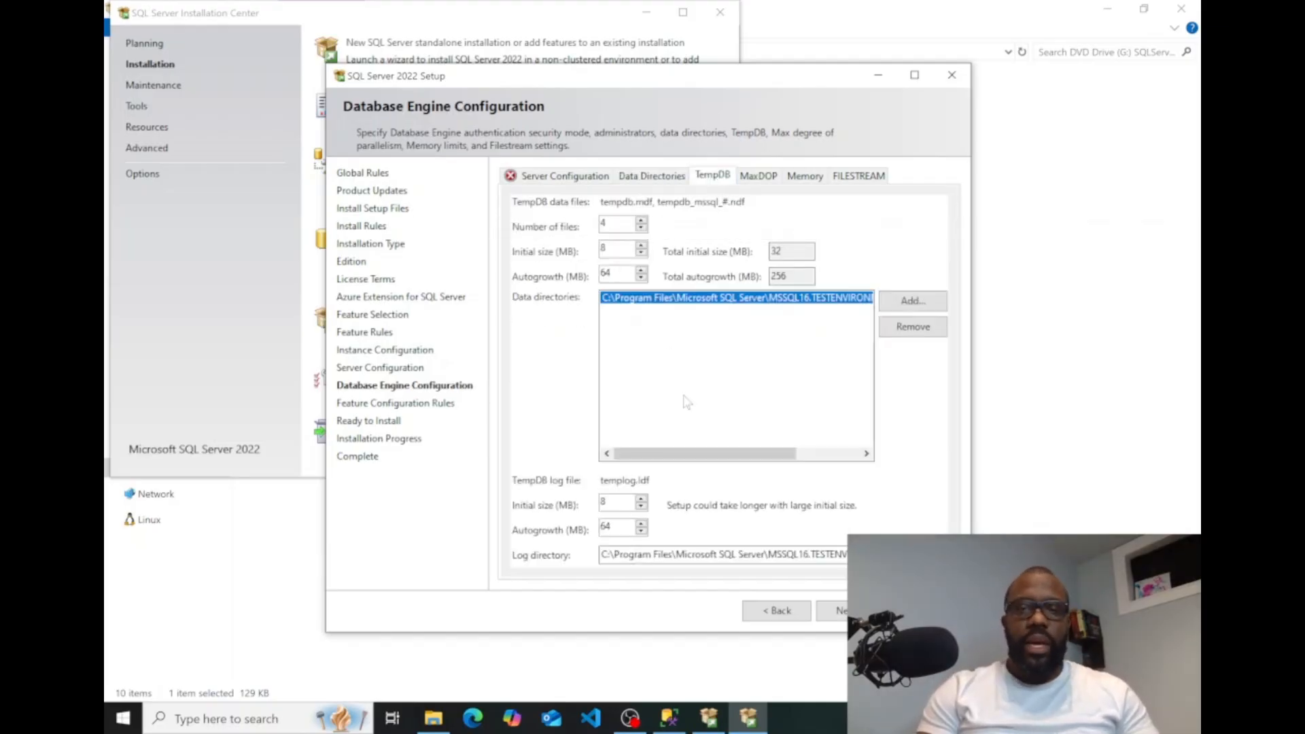
click(770, 176)
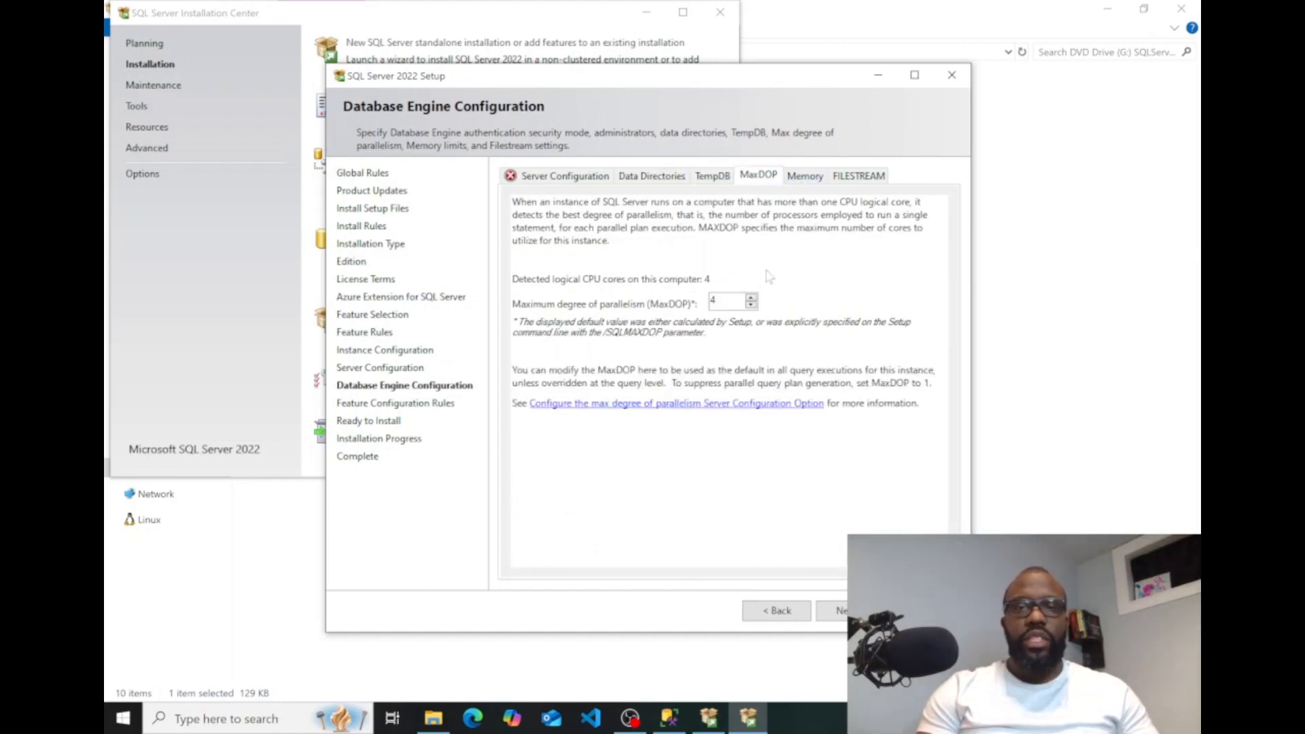
click(808, 177)
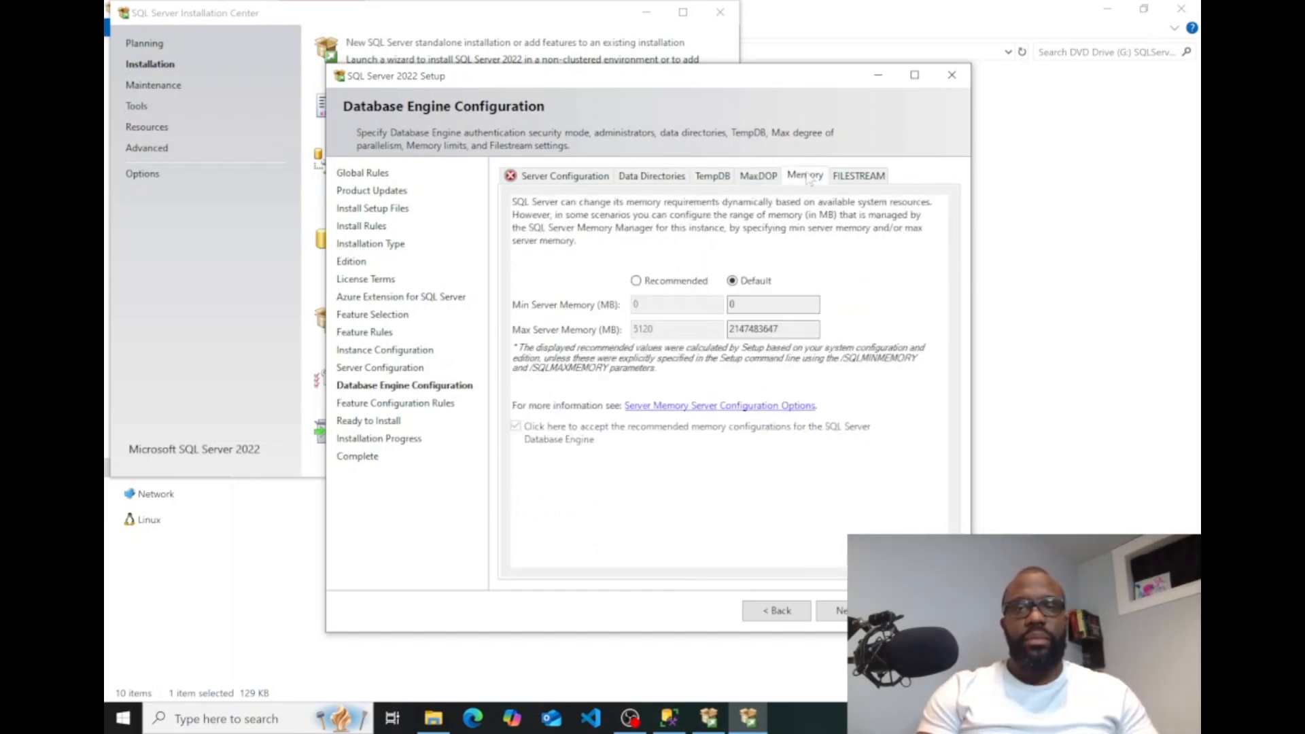
click(862, 176)
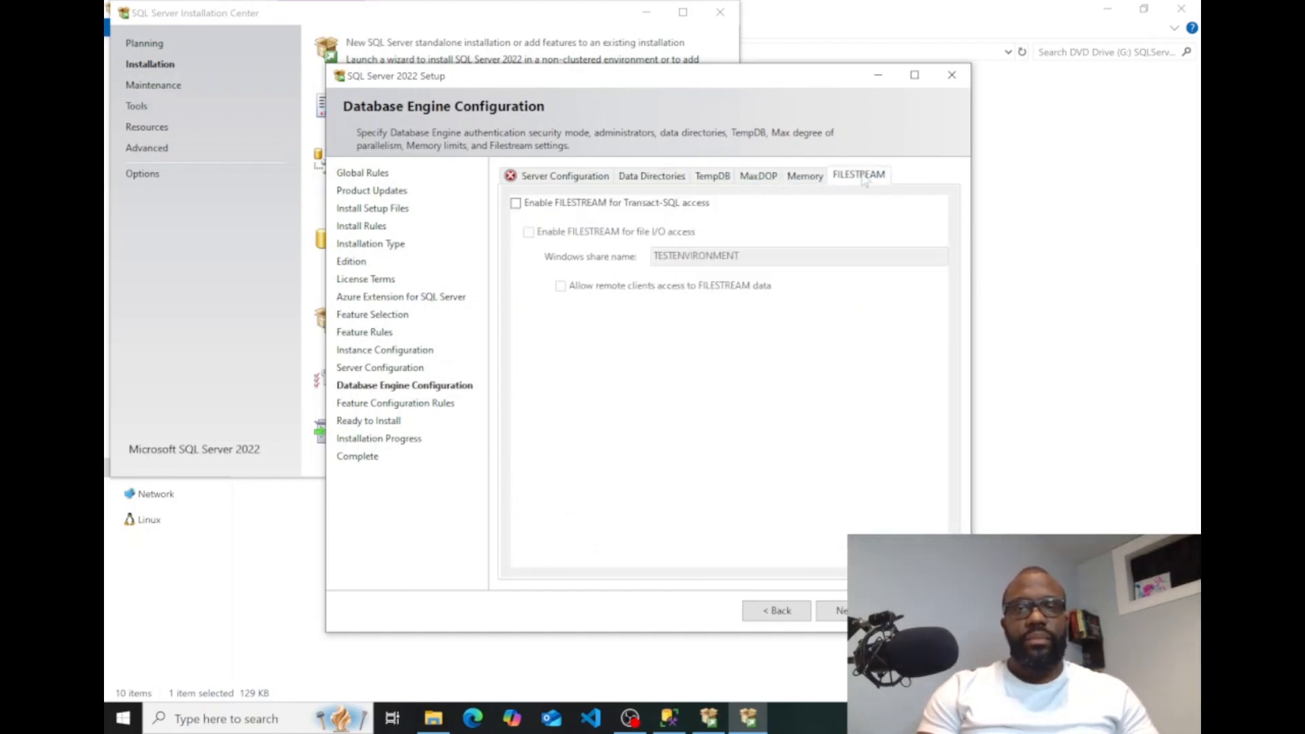
click(580, 179)
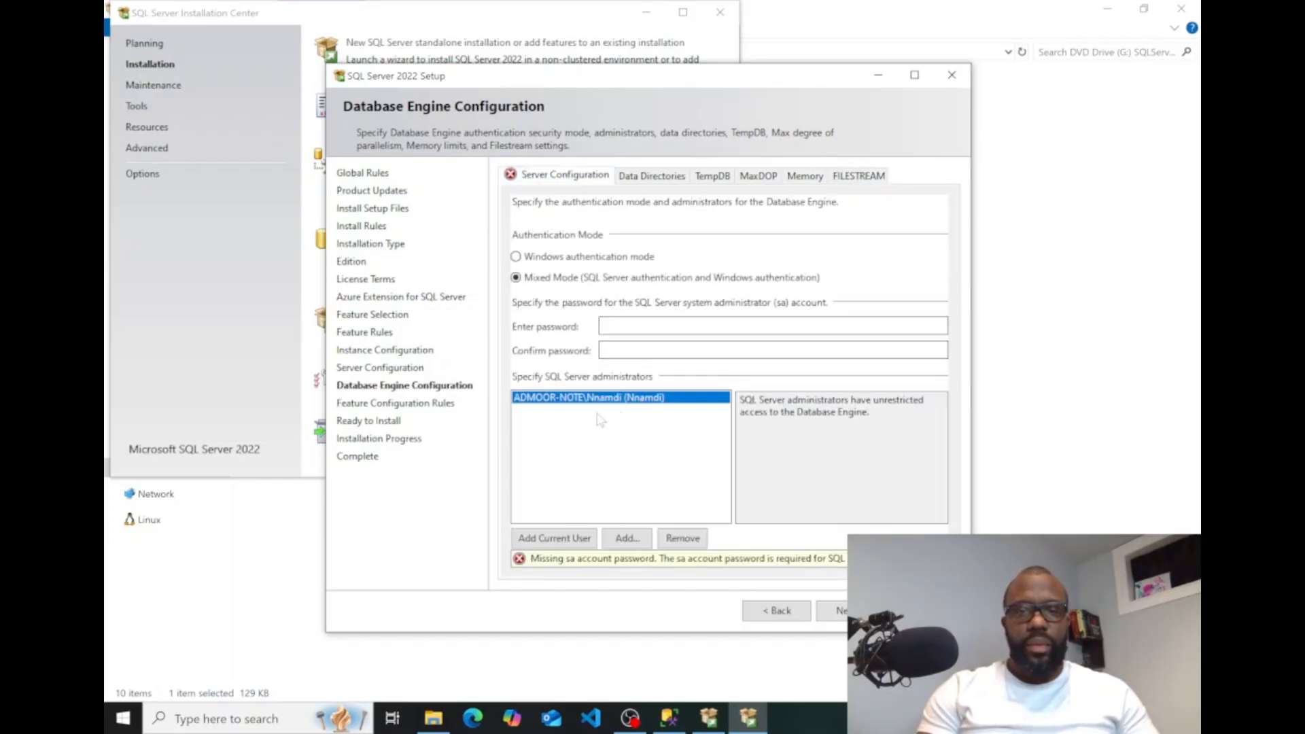
click(823, 612)
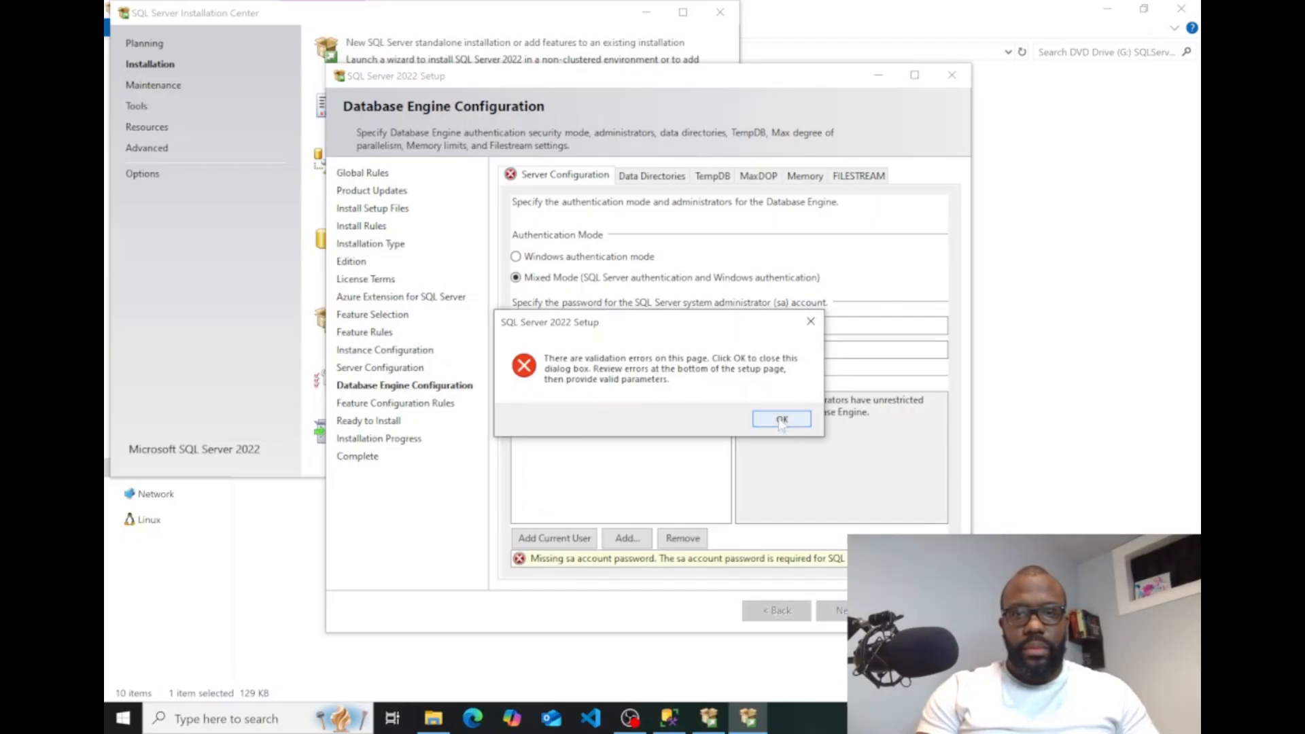
Dismiss the validation error, then enter and confirm the password for the sa account.
click(782, 420)
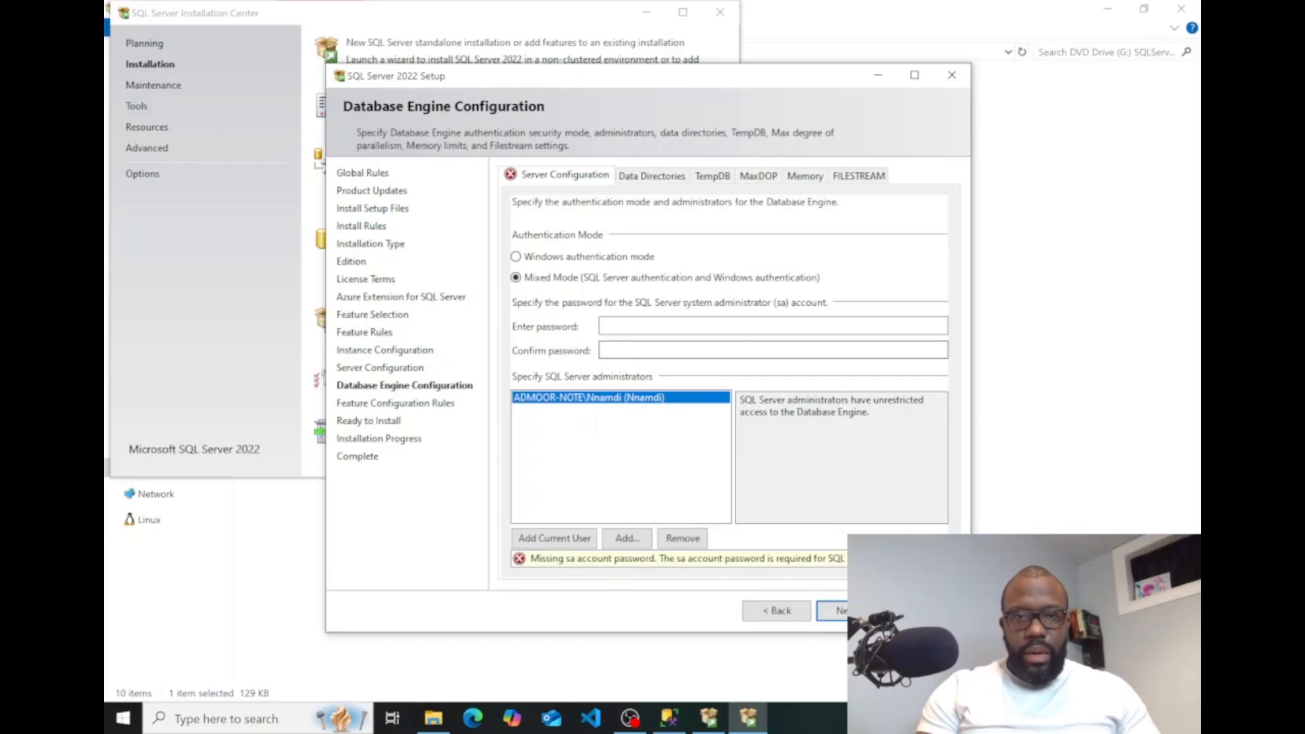
click(646, 325)
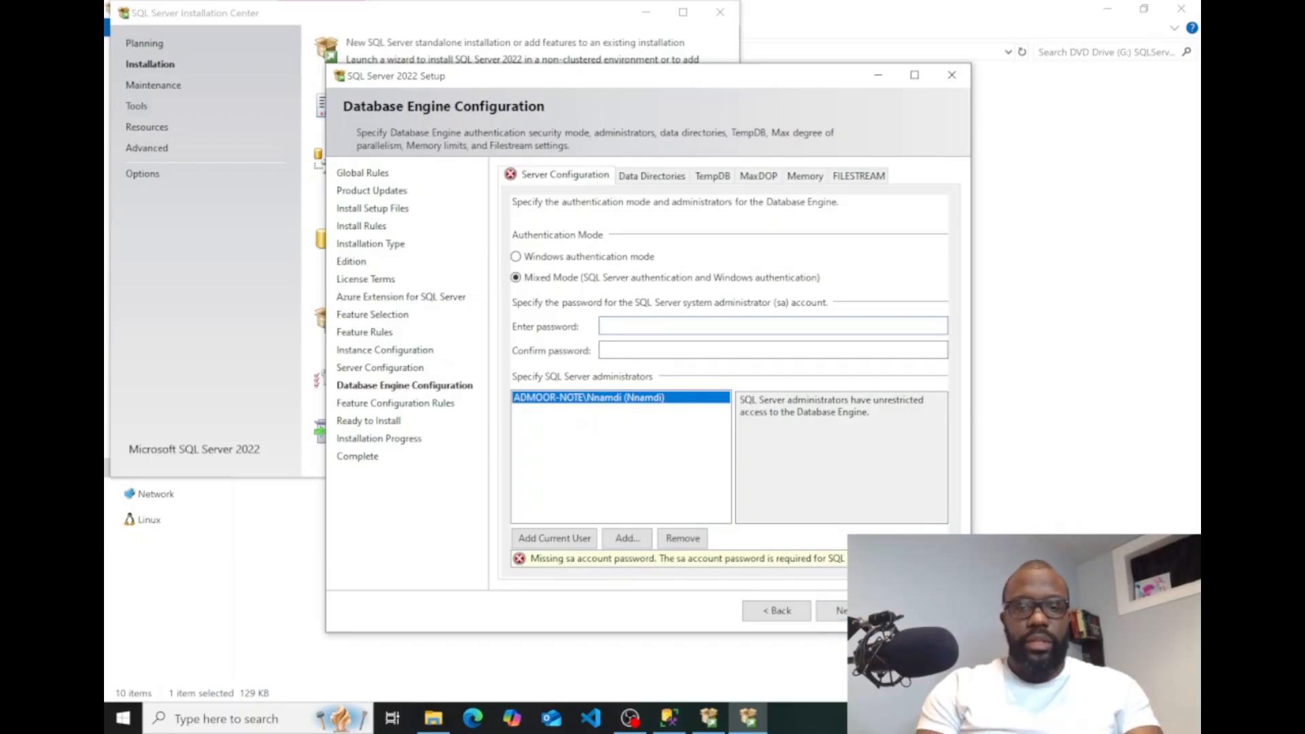
text(**********)
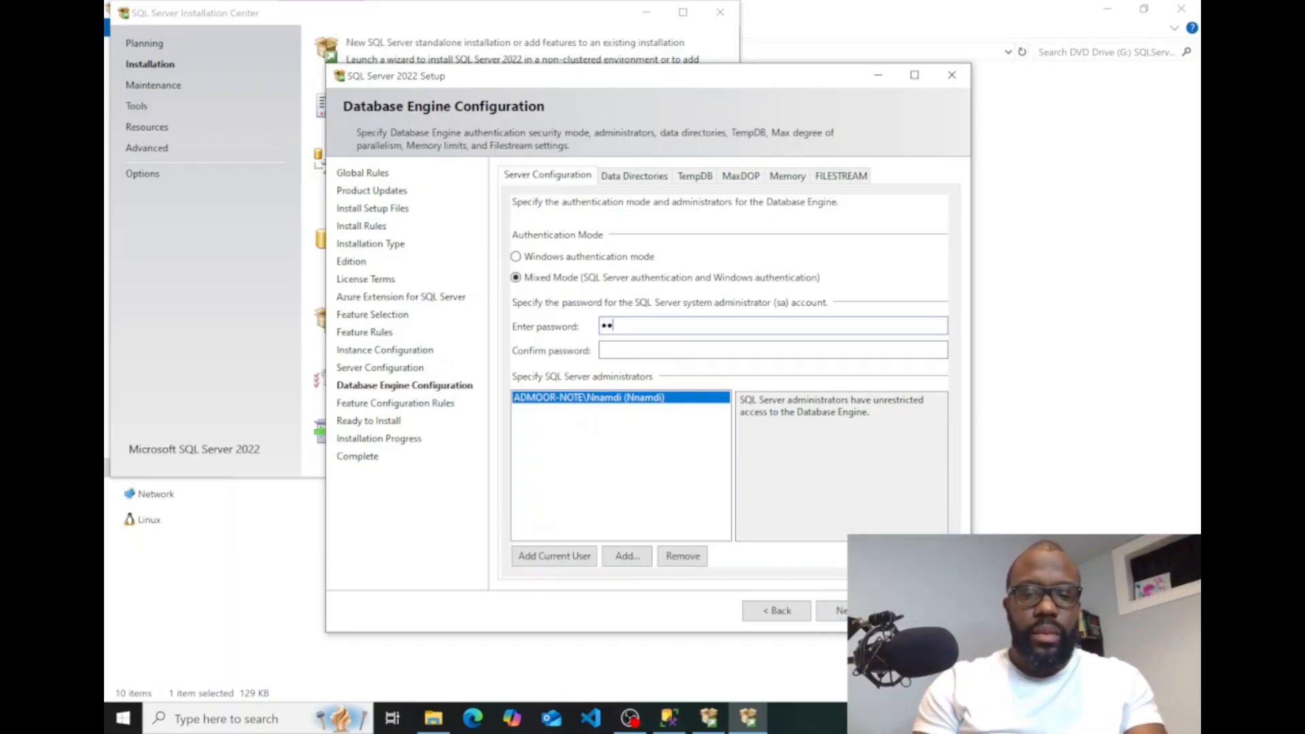
text(****)
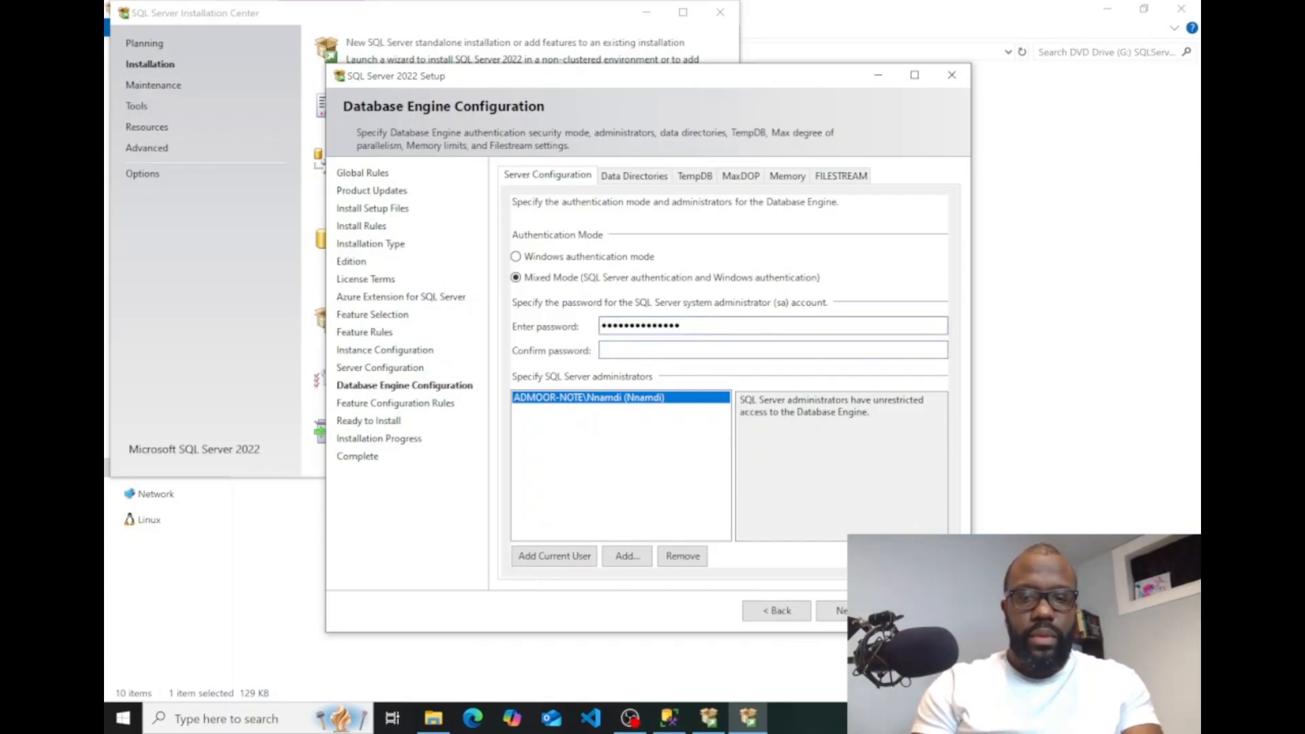
key(Tab)
text(**********)
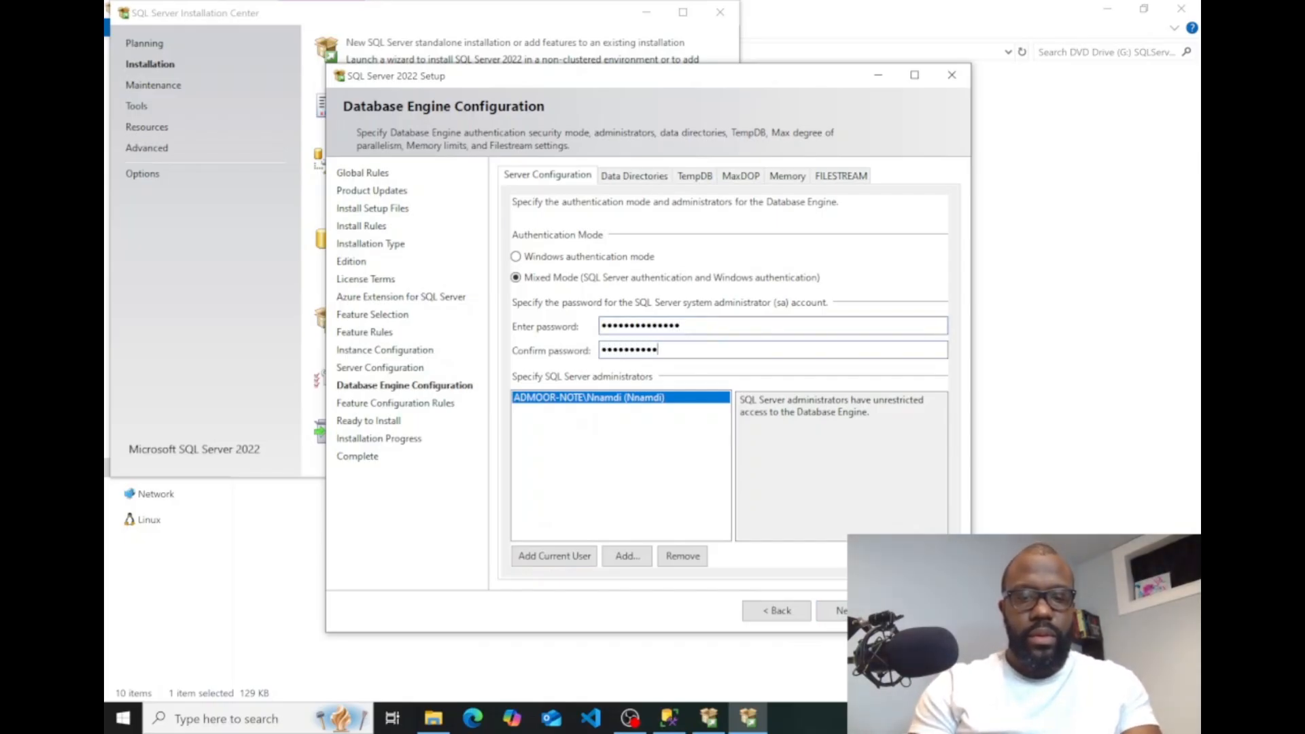
text(****)
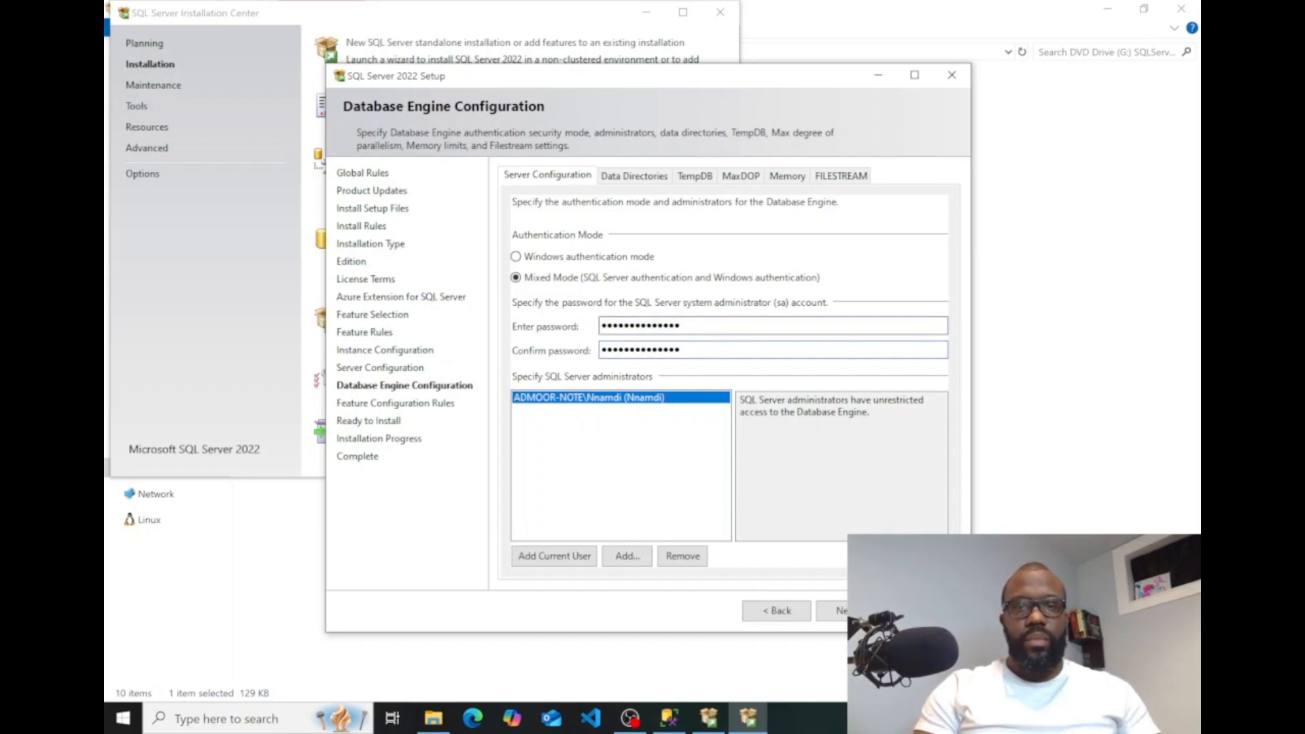
Continue without adding another SQL Server administrator, review the Ready to Install summary and start the installation.
click(628, 557)
click(679, 100)
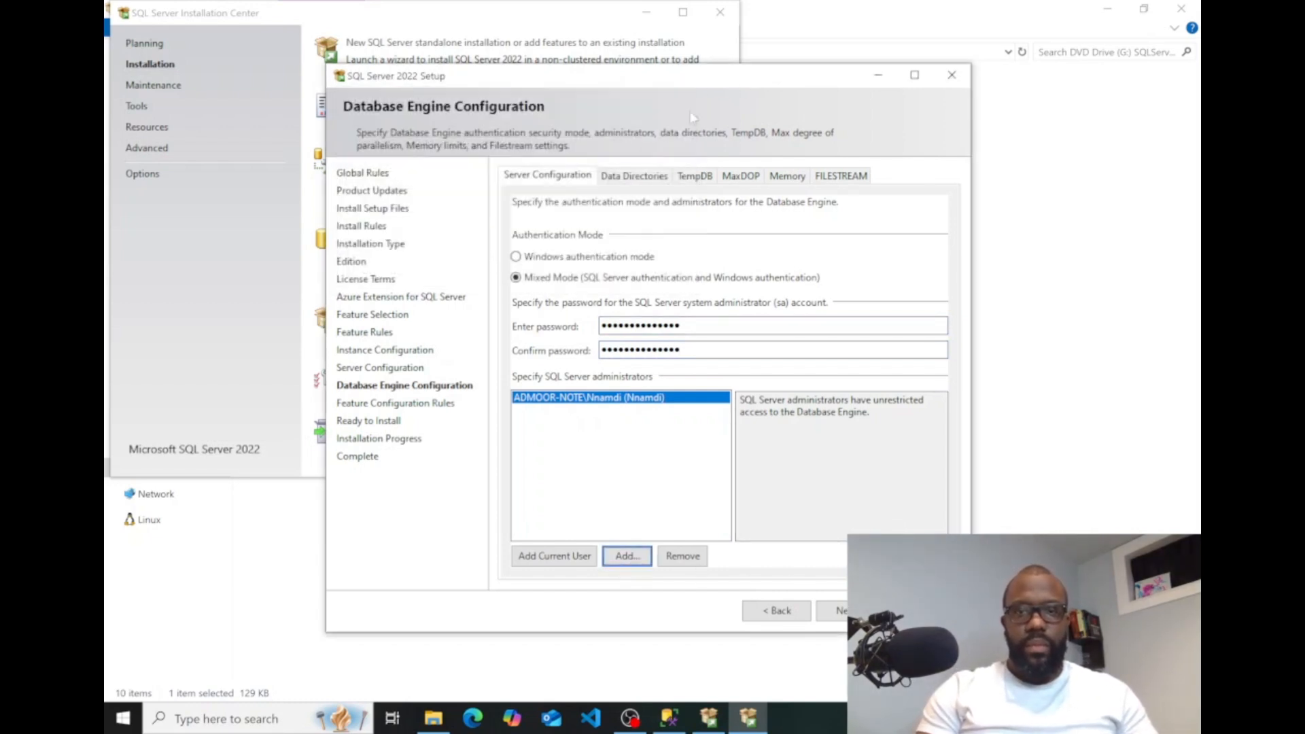
click(841, 611)
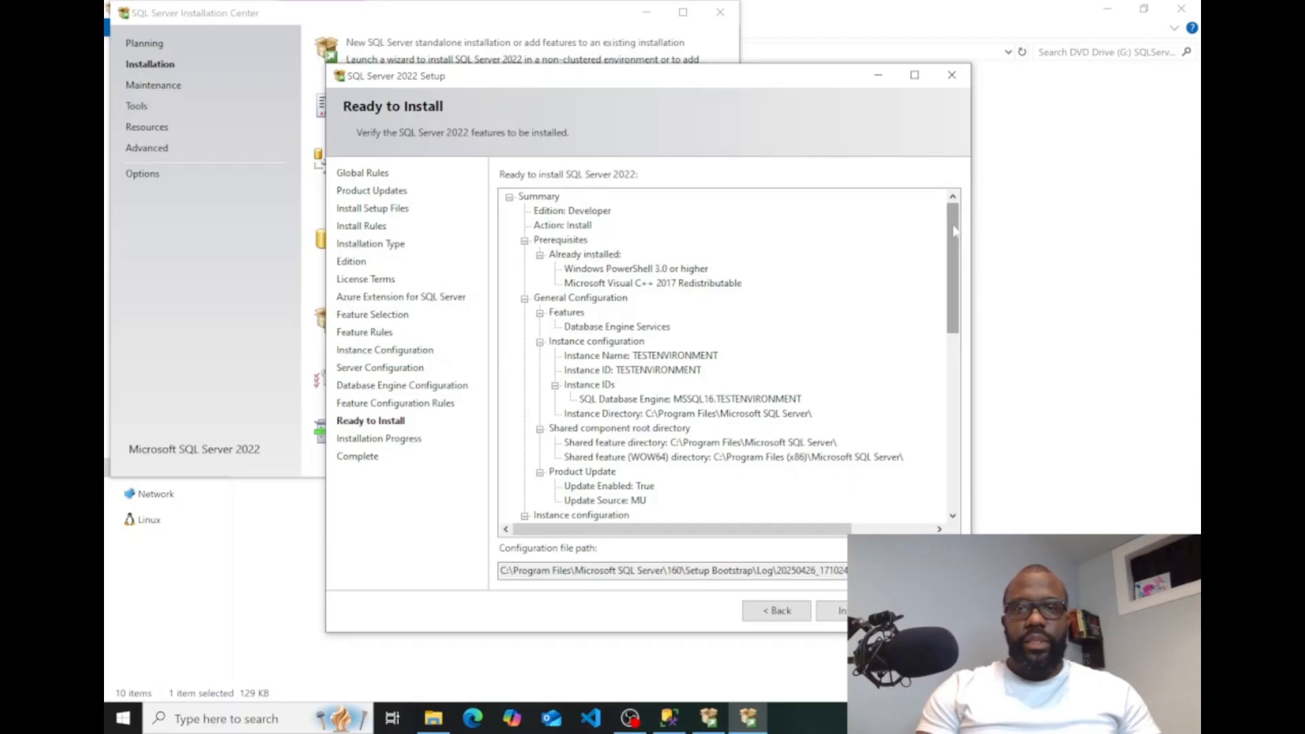
drag(951, 231, 953, 240)
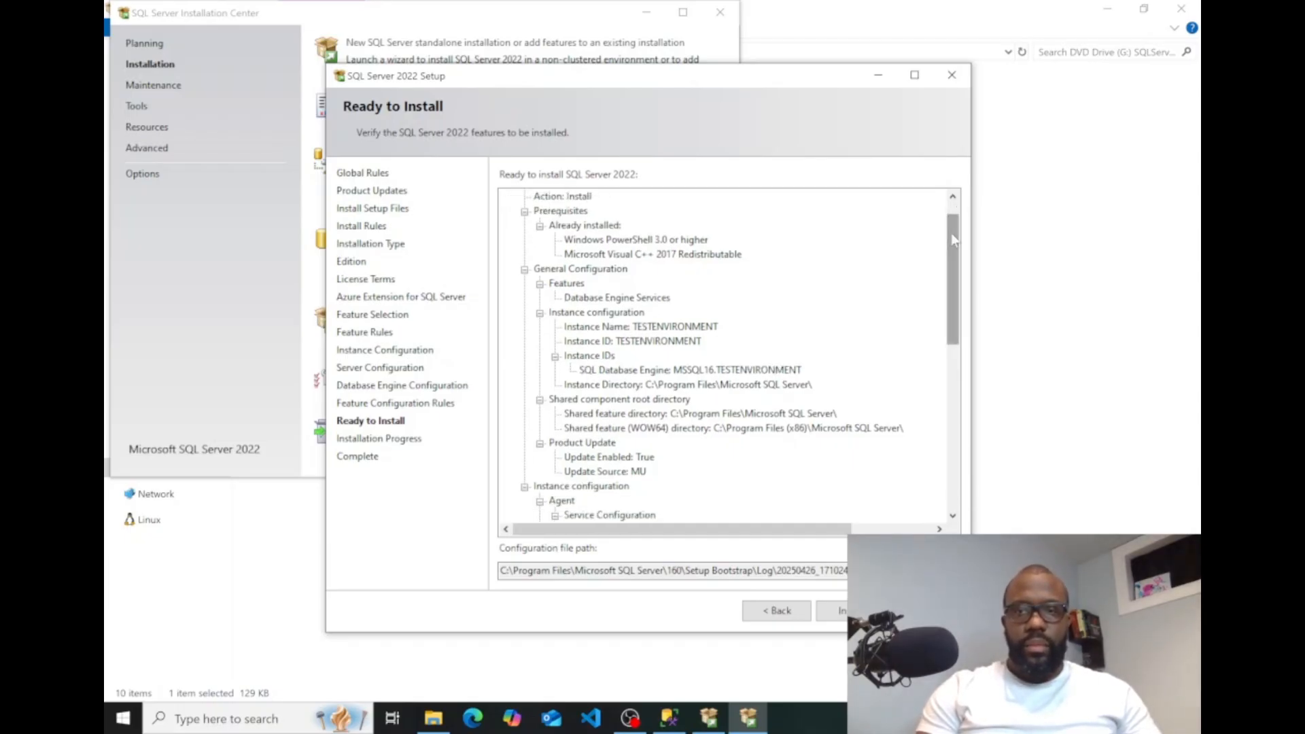
drag(952, 240, 958, 185)
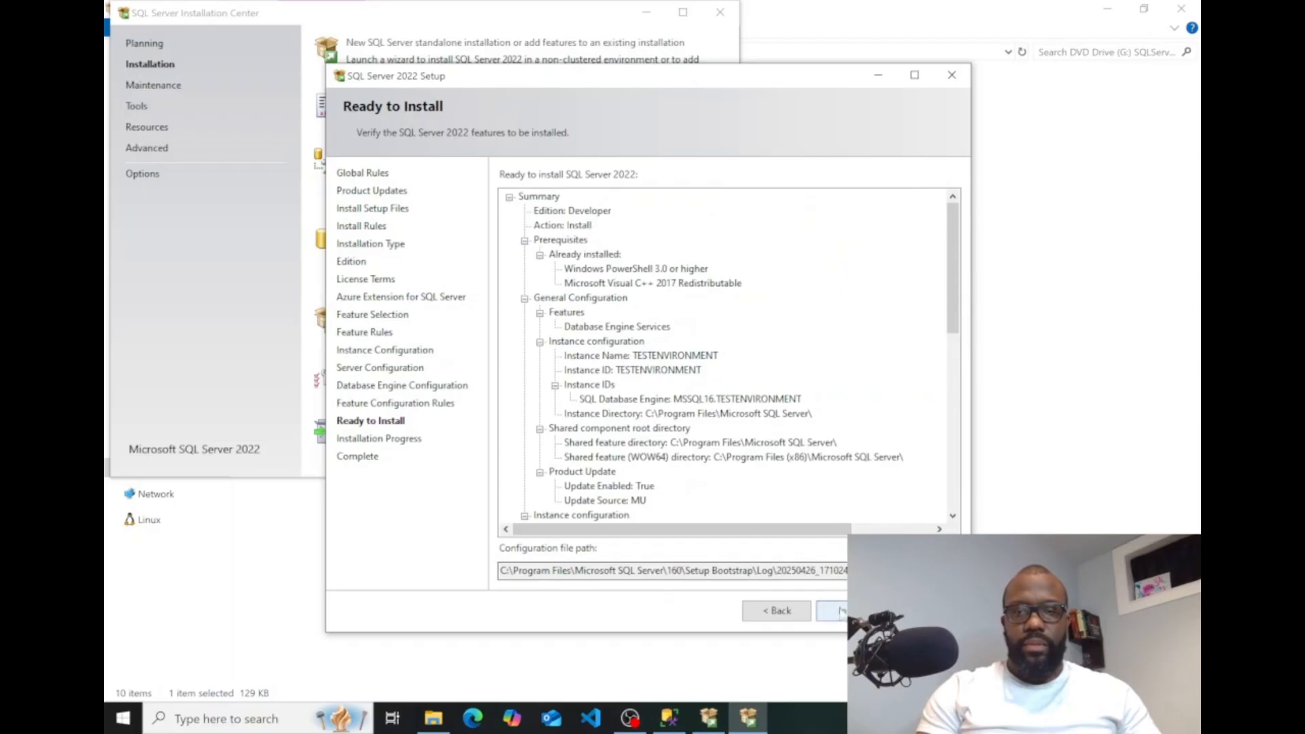
click(833, 611)
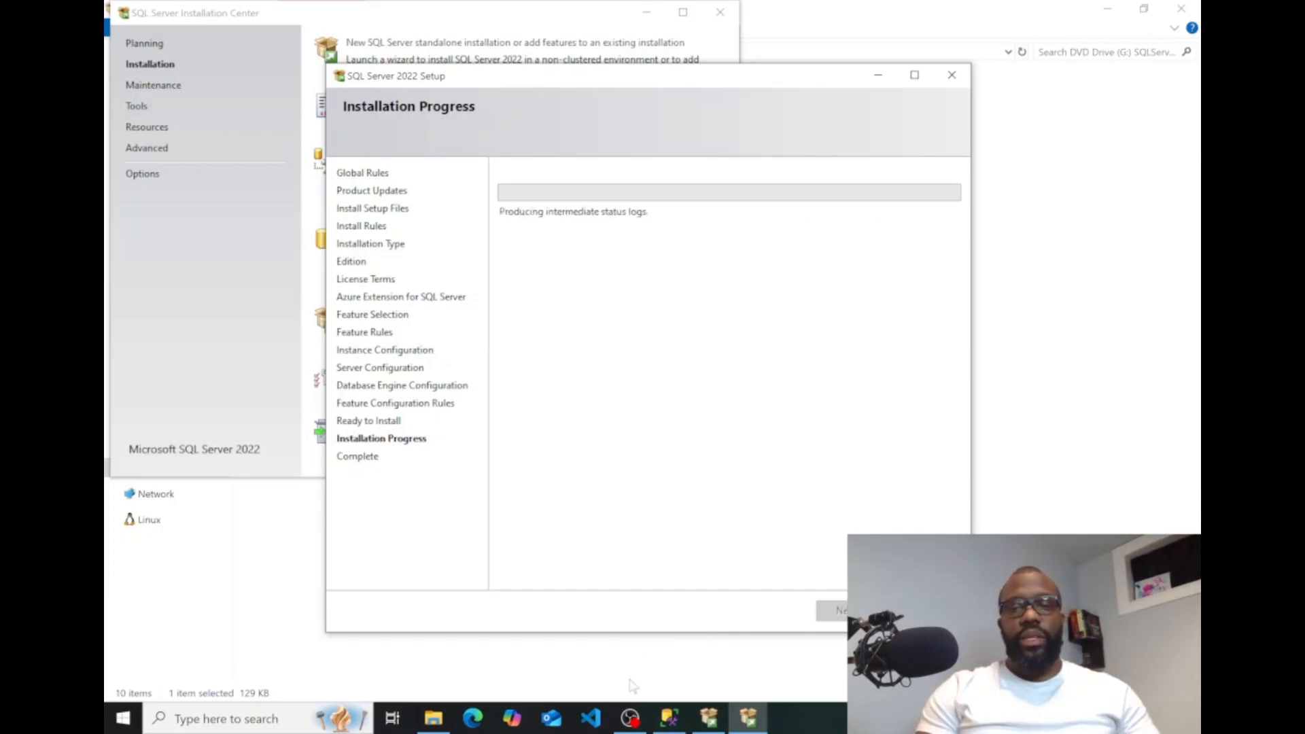
click(631, 719)
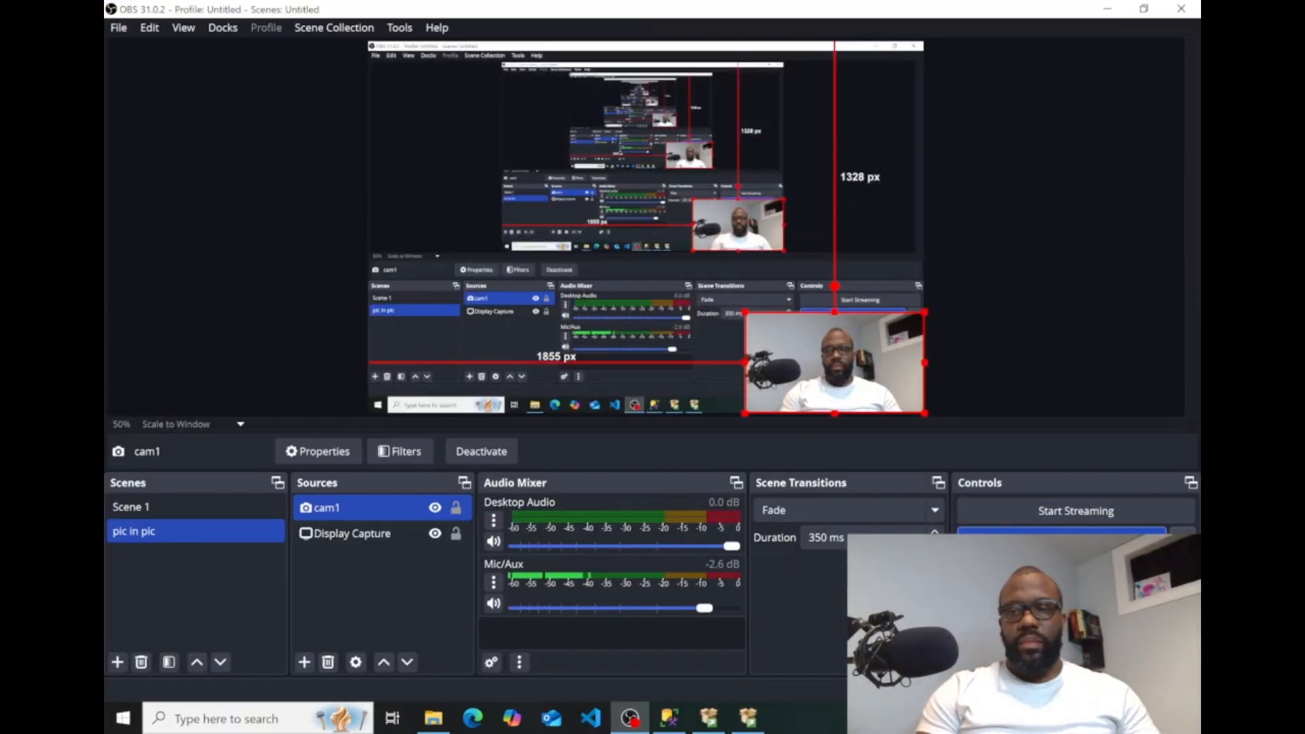
click(1107, 9)
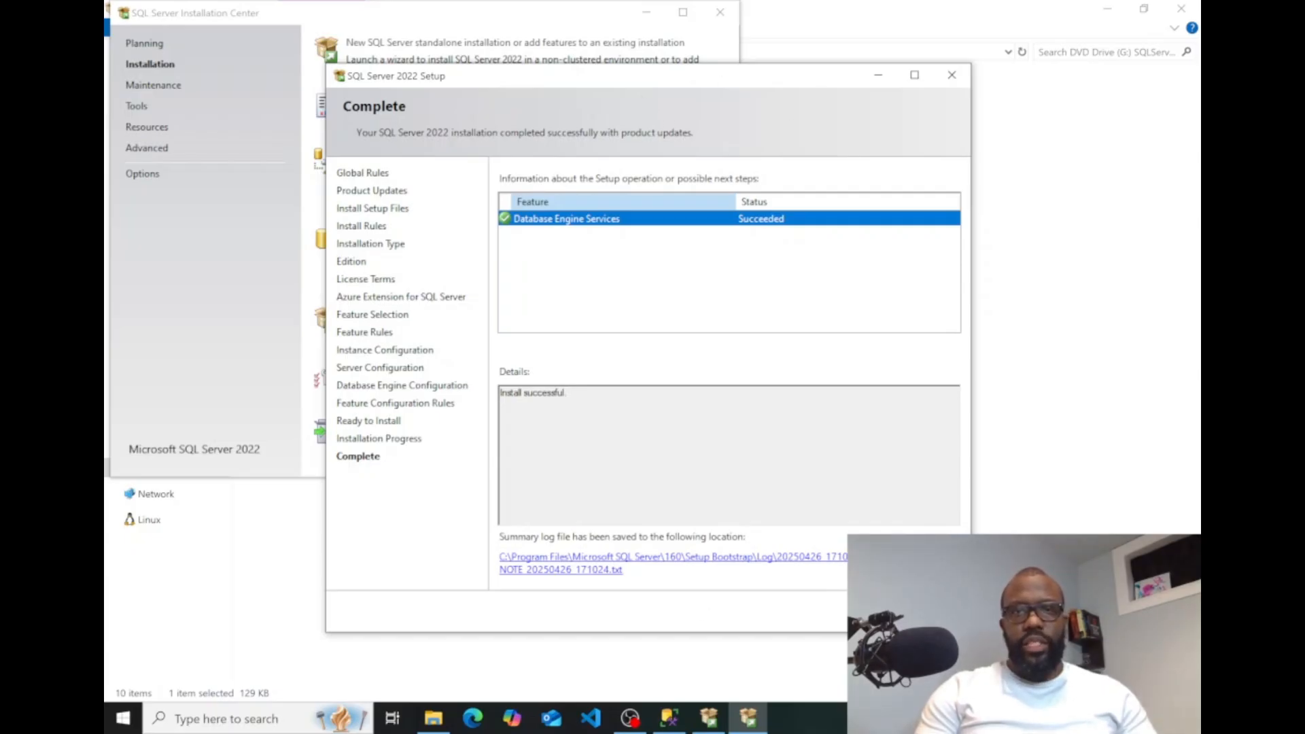
Open the setup summary log from the completion page and examine its overall result, machine name, and instance ID and name.
click(602, 573)
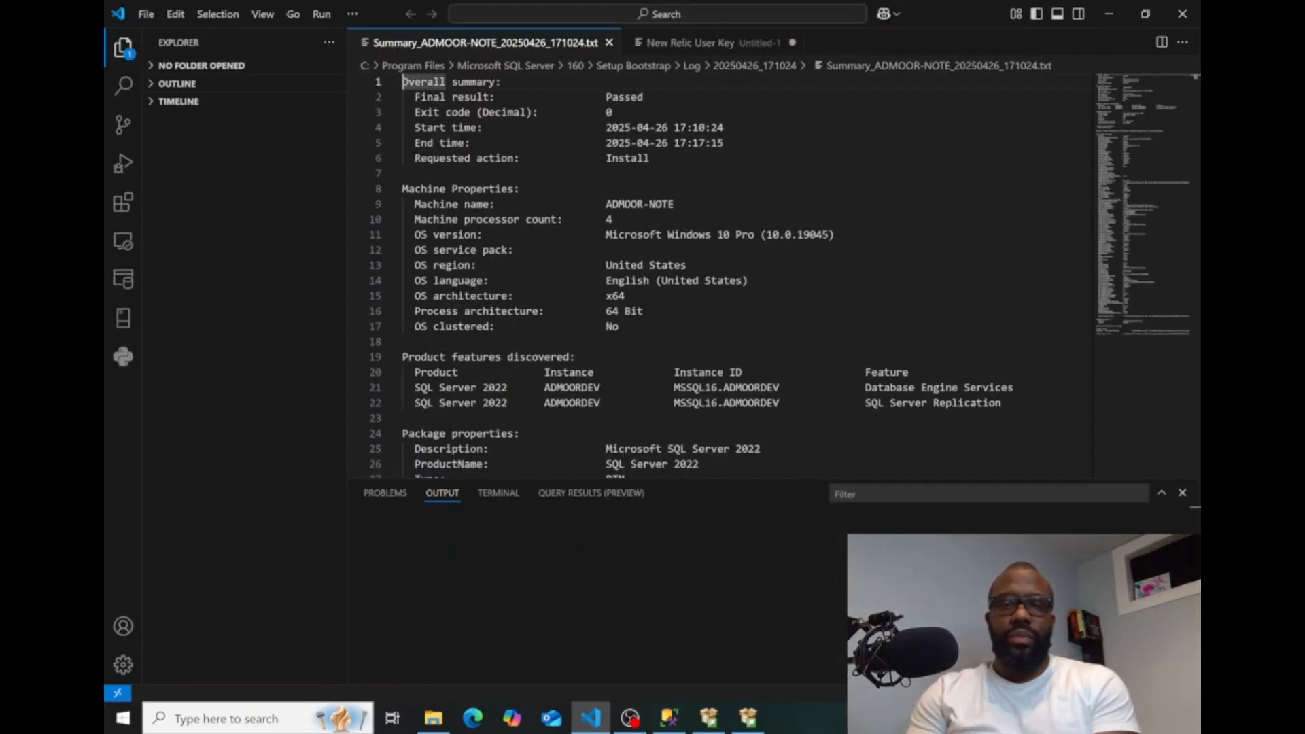
click(1183, 494)
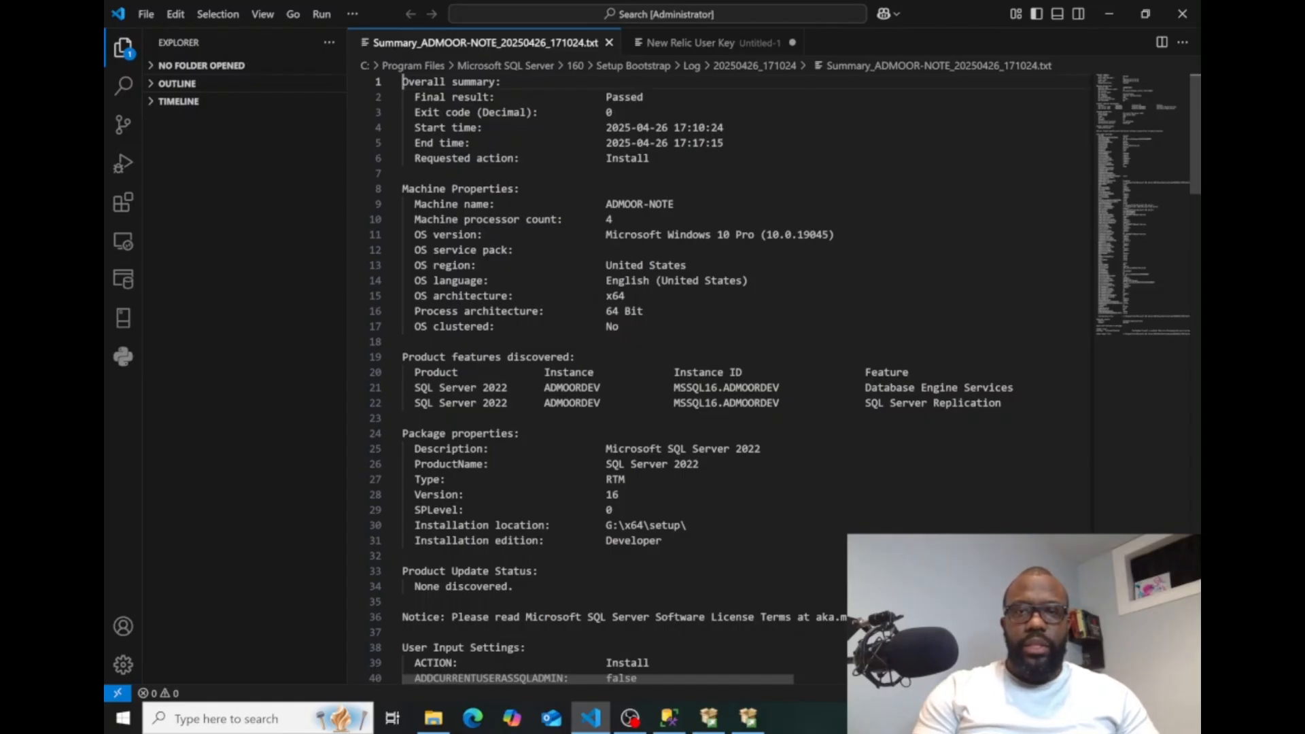
drag(675, 204, 605, 204)
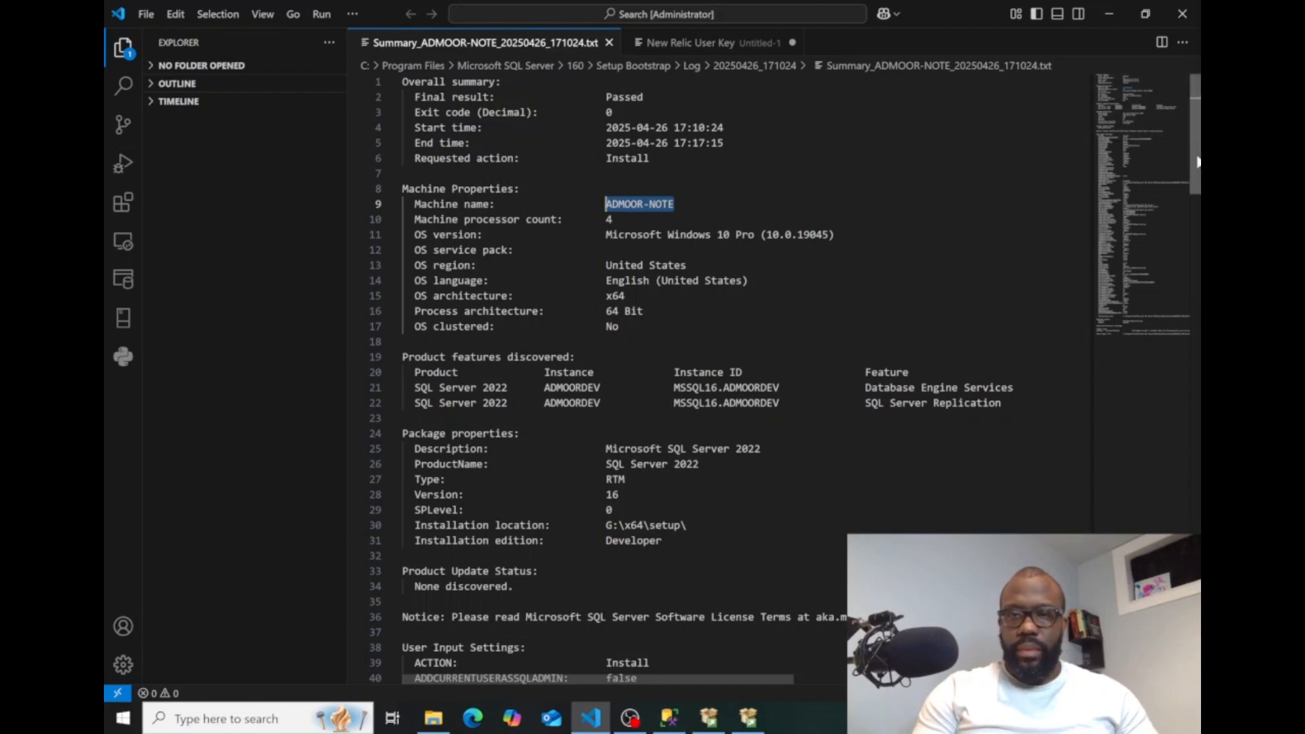
scroll(1198, 162, down, 3)
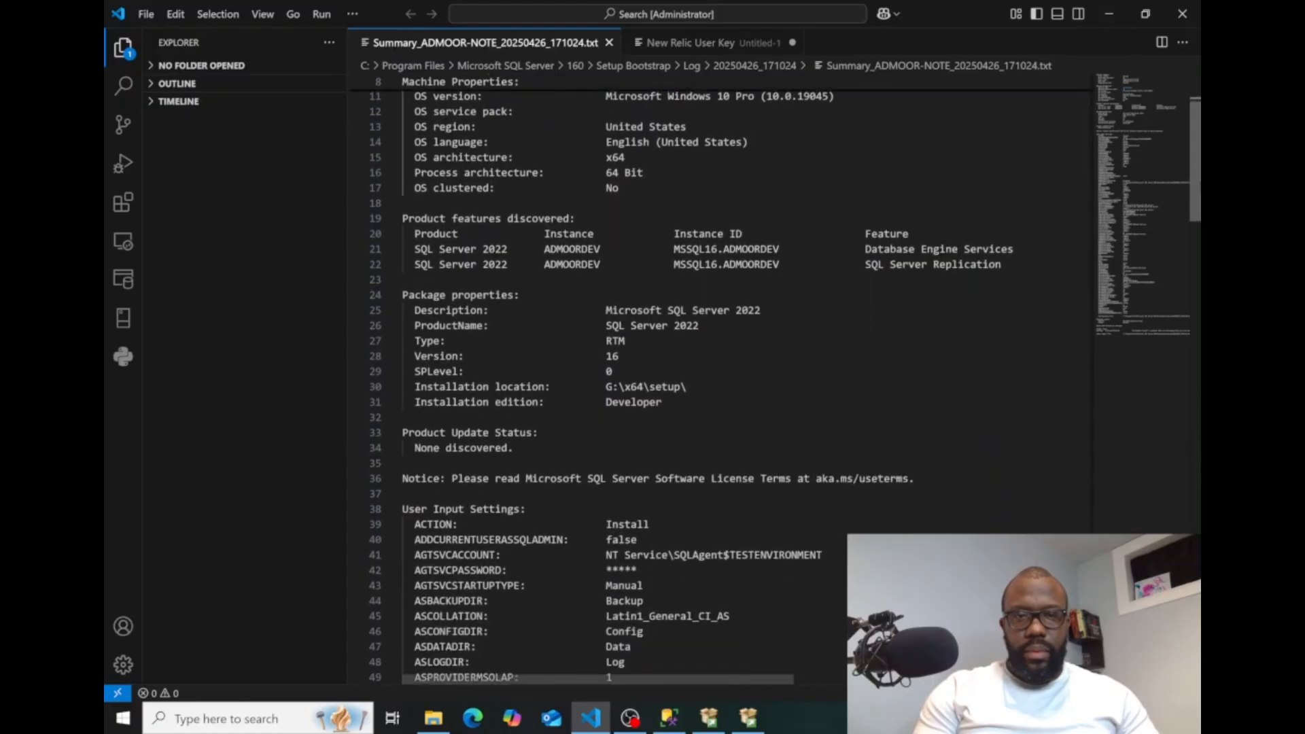
scroll(1197, 204, down, 5)
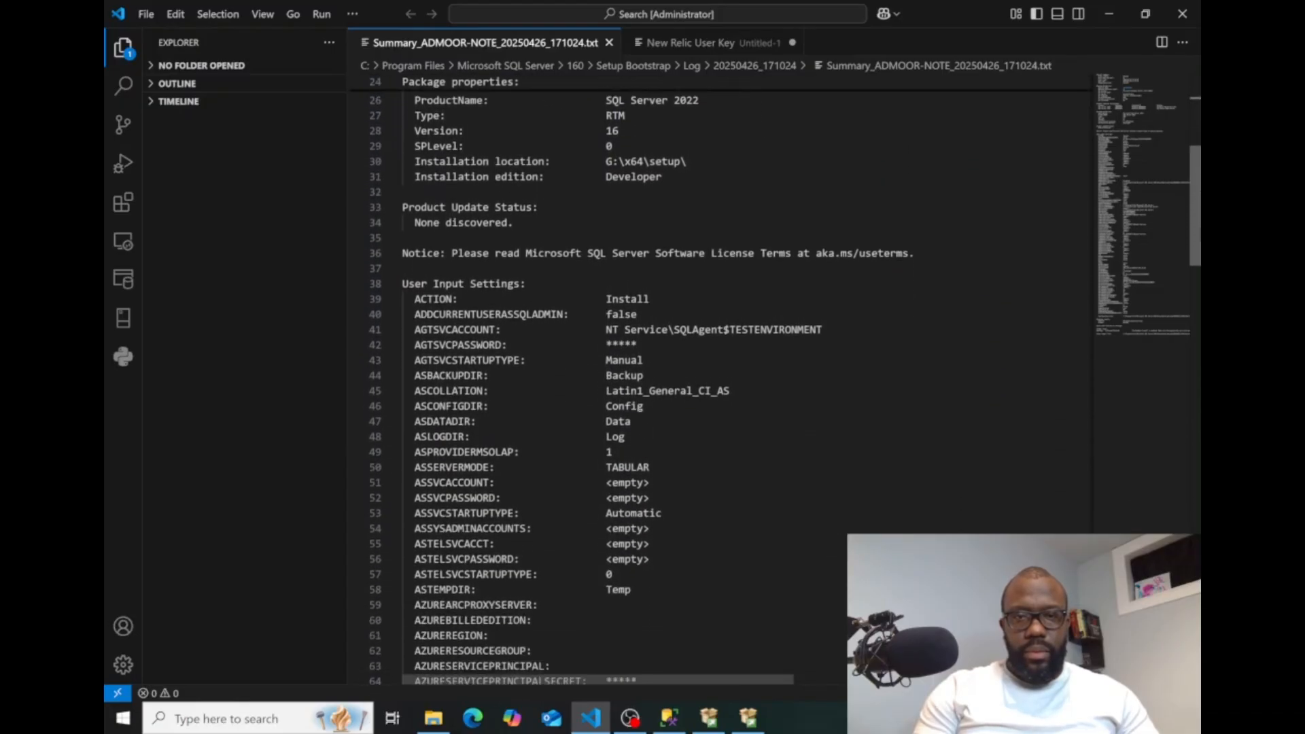
scroll(720, 381, down, 2)
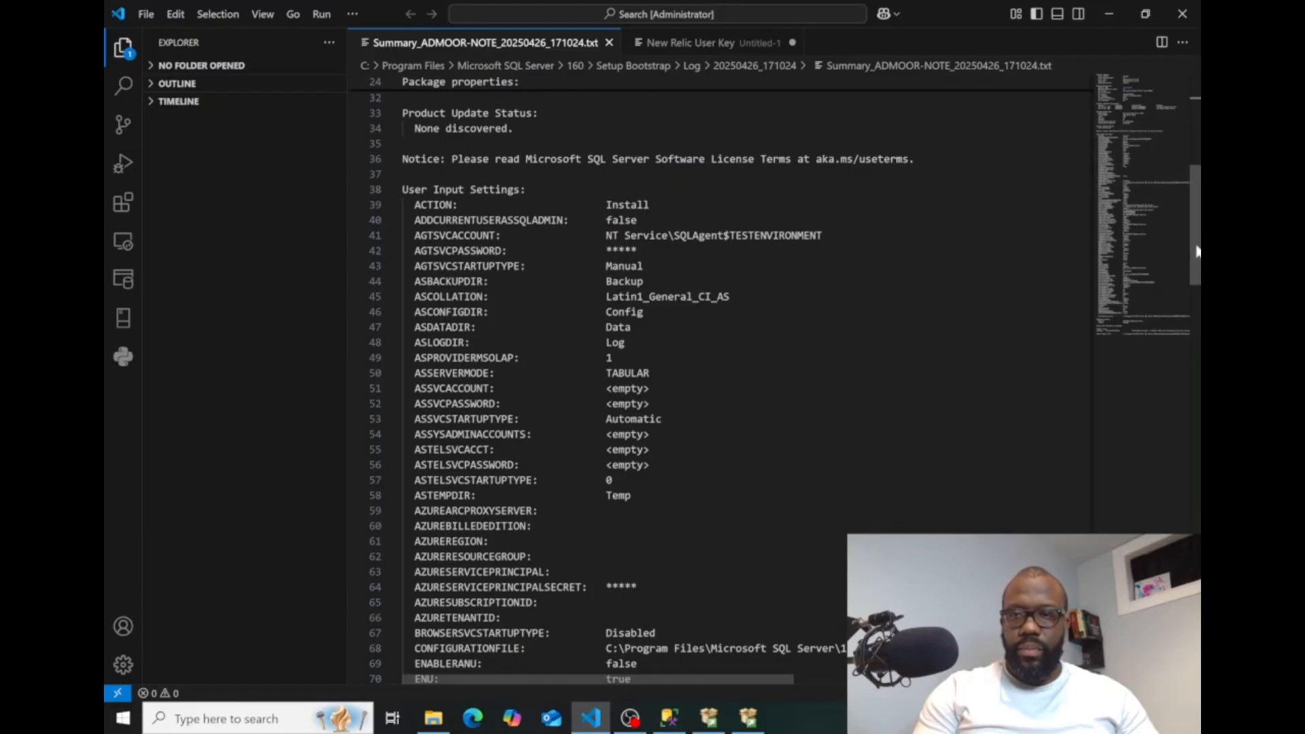
scroll(1198, 251, down, 6)
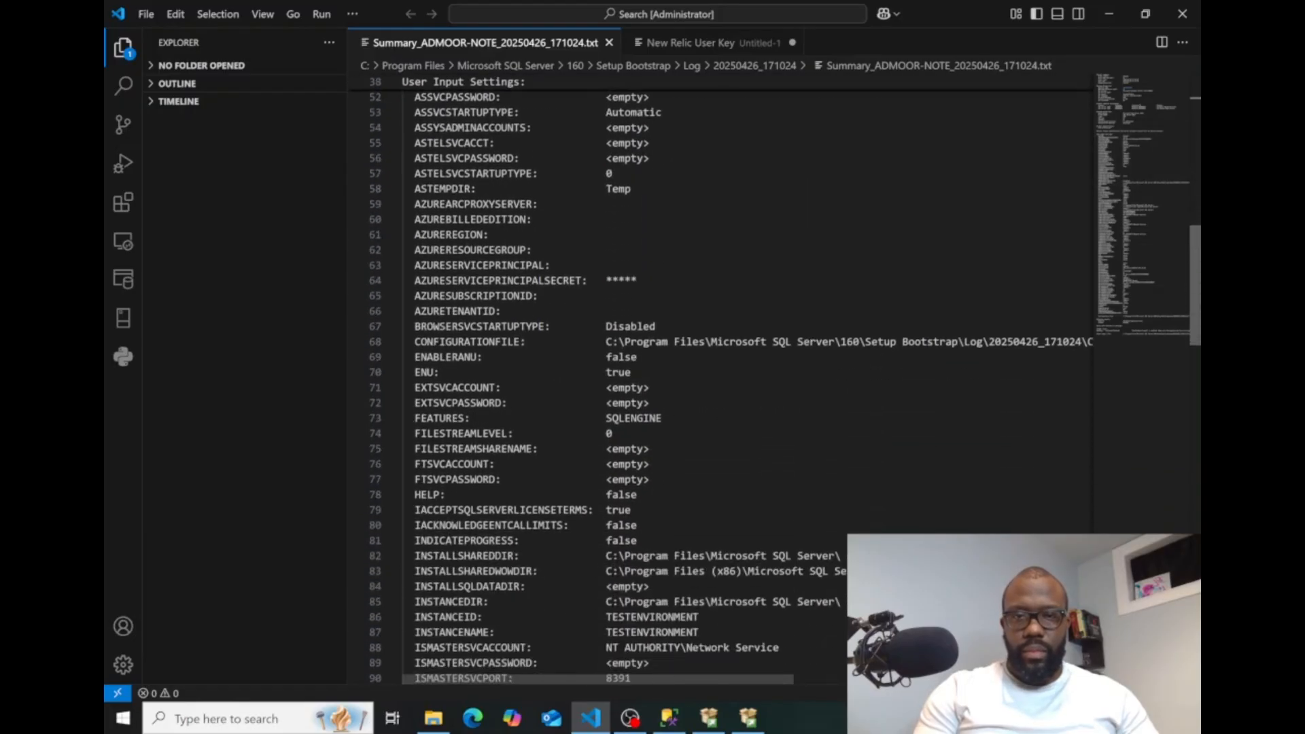
scroll(721, 381, down, 4)
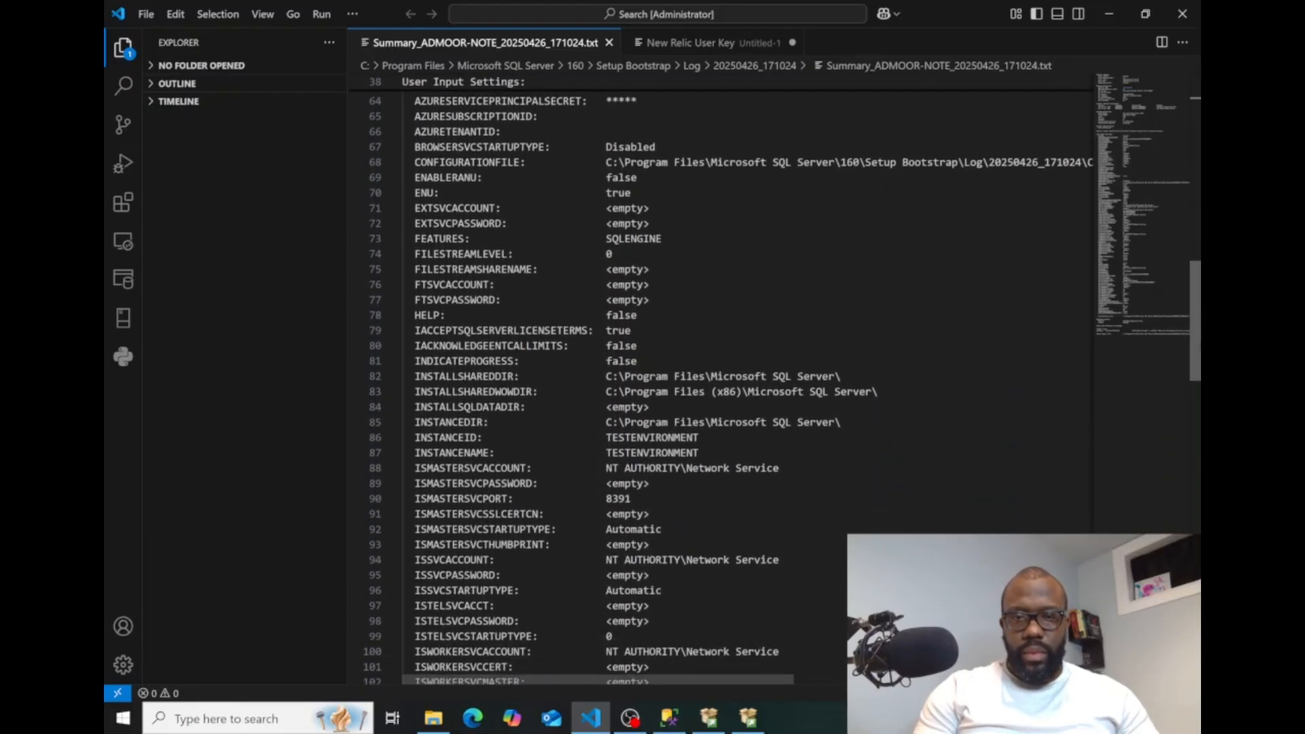
scroll(720, 381, down, 1)
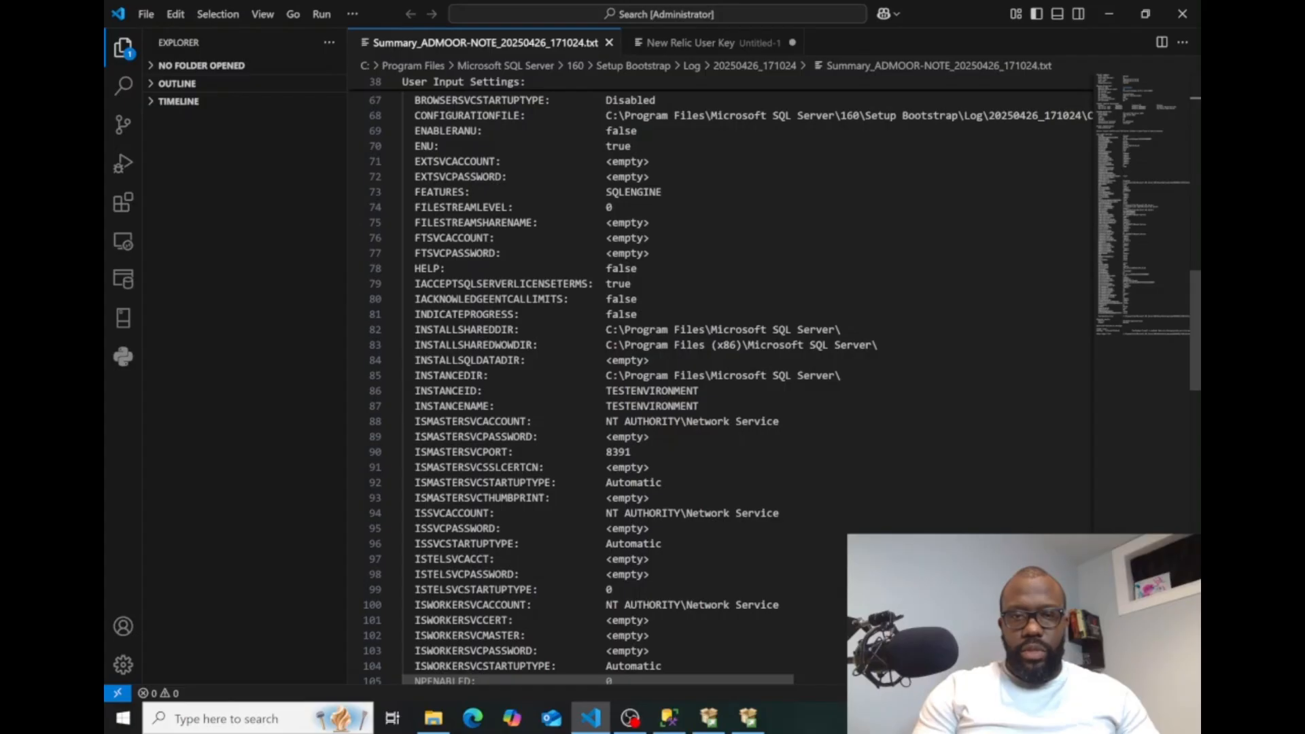
drag(699, 391, 606, 391)
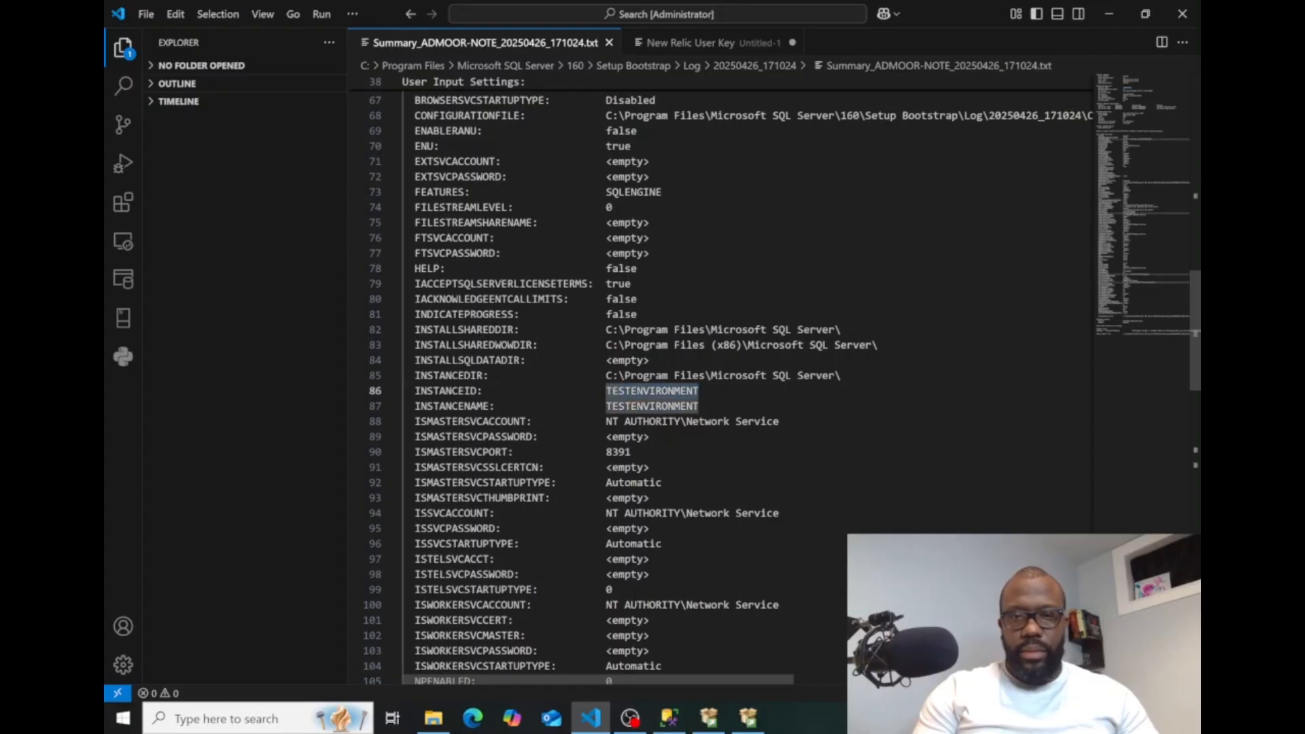
Examine the log's remaining user input settings, including SQL collation, MaxDOP, service startup type and sysadmin accounts, then put the log away.
scroll(720, 381, down, 6)
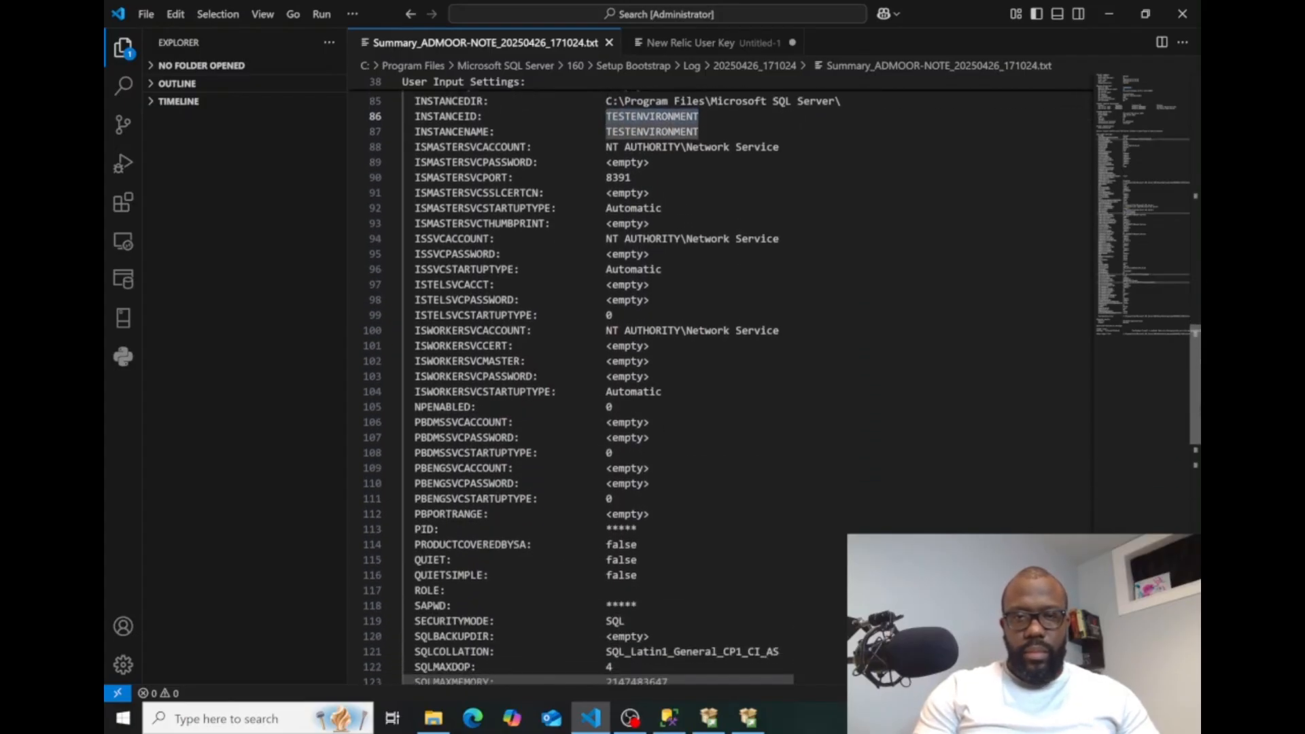
scroll(1196, 394, down, 5)
scroll(1196, 394, up, 7)
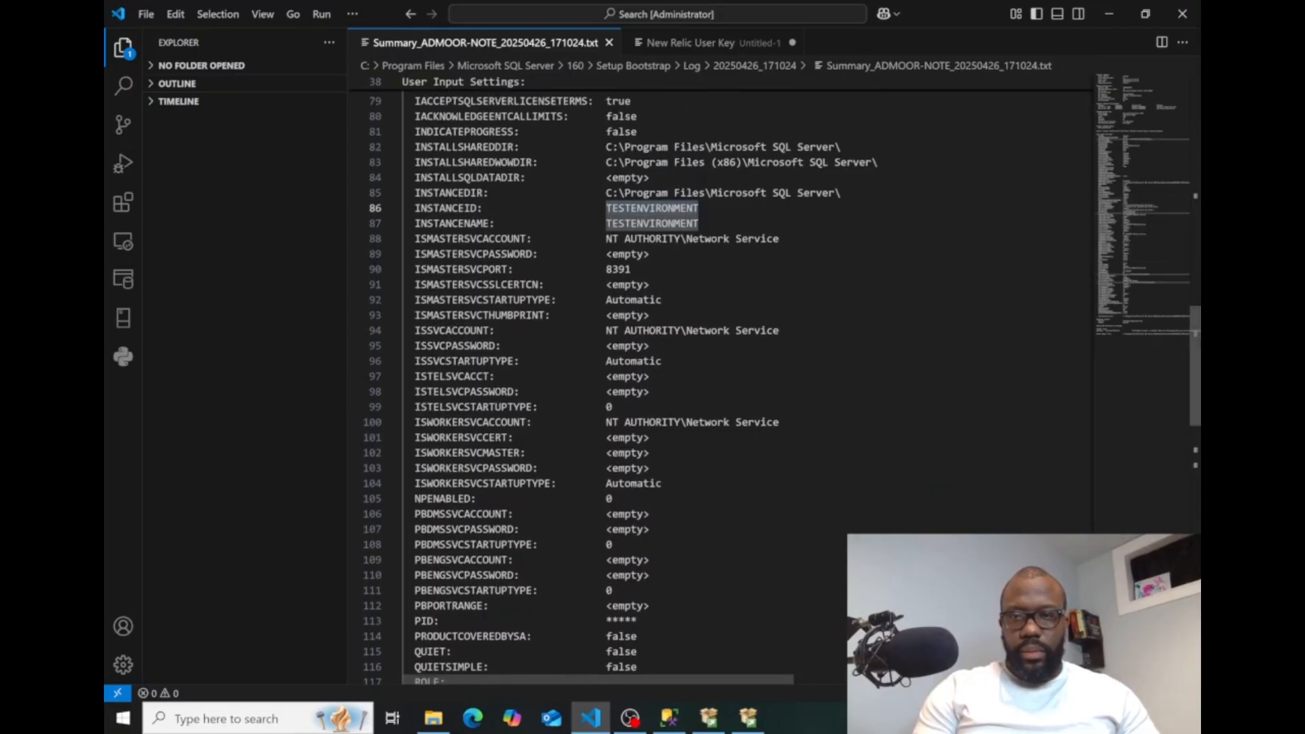
scroll(1194, 344, down, 2)
scroll(782, 387, down, 7)
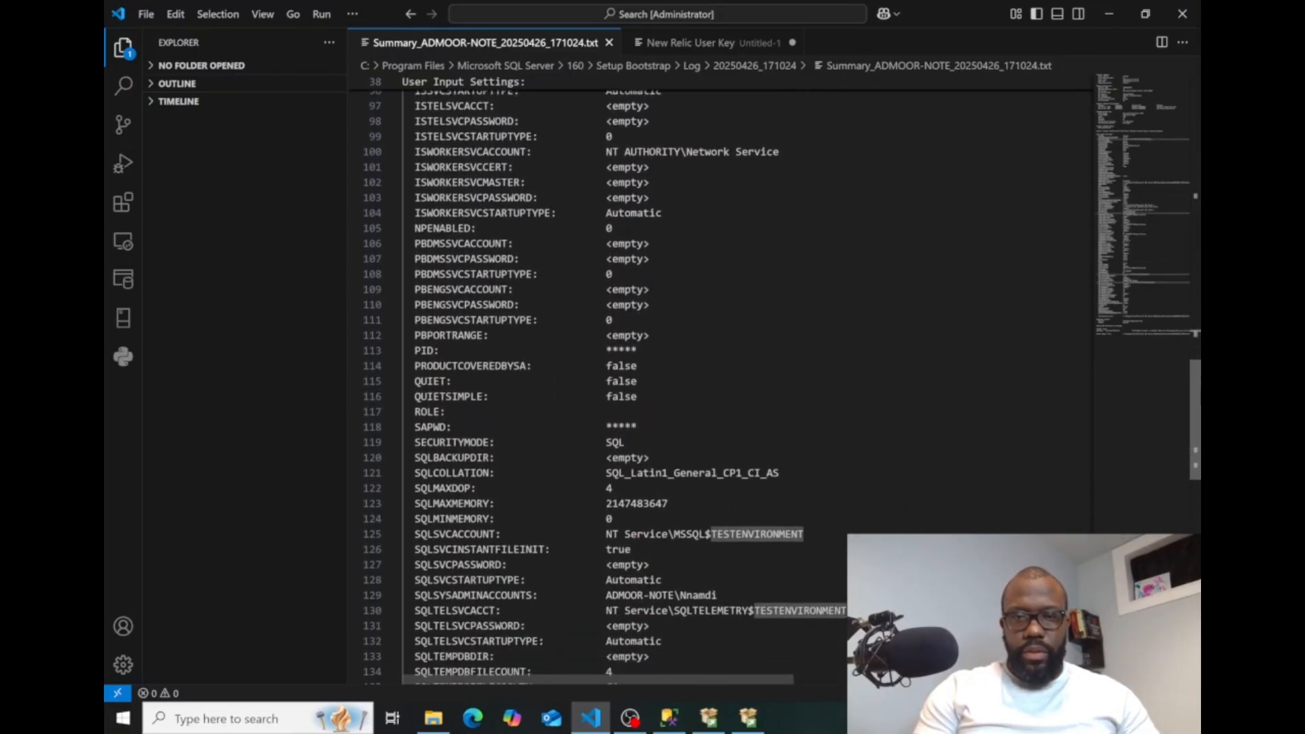
scroll(721, 388, down, 1)
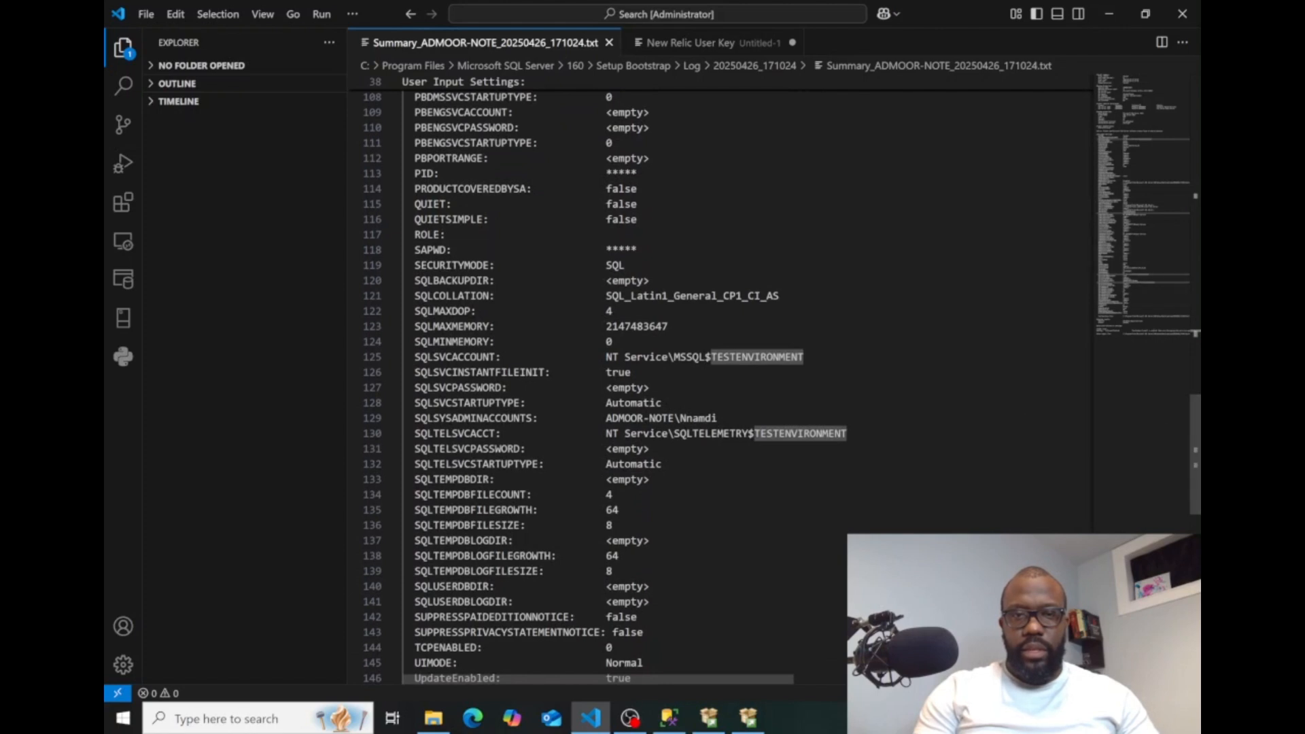
mouse_move(612, 310)
mouse_down()
mouse_move(747, 296)
mouse_move(612, 296)
mouse_up()
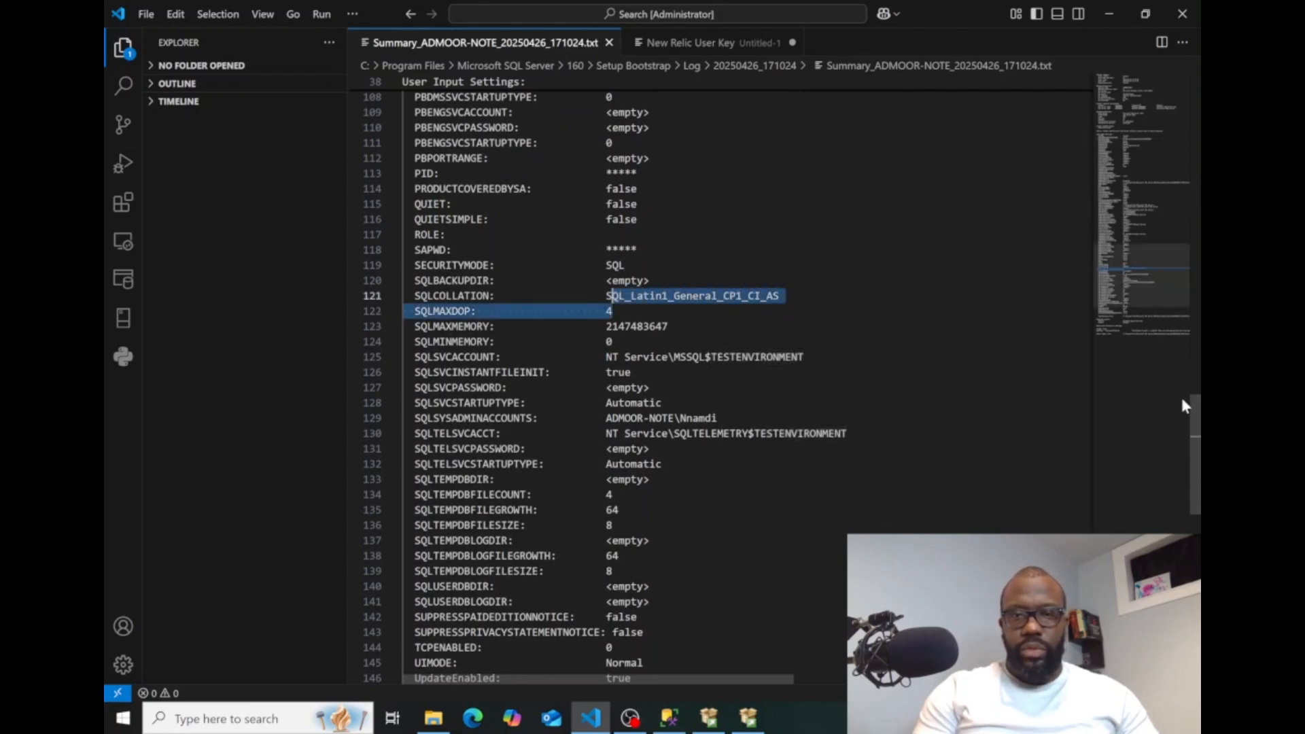
click(713, 418)
drag(713, 418, 606, 403)
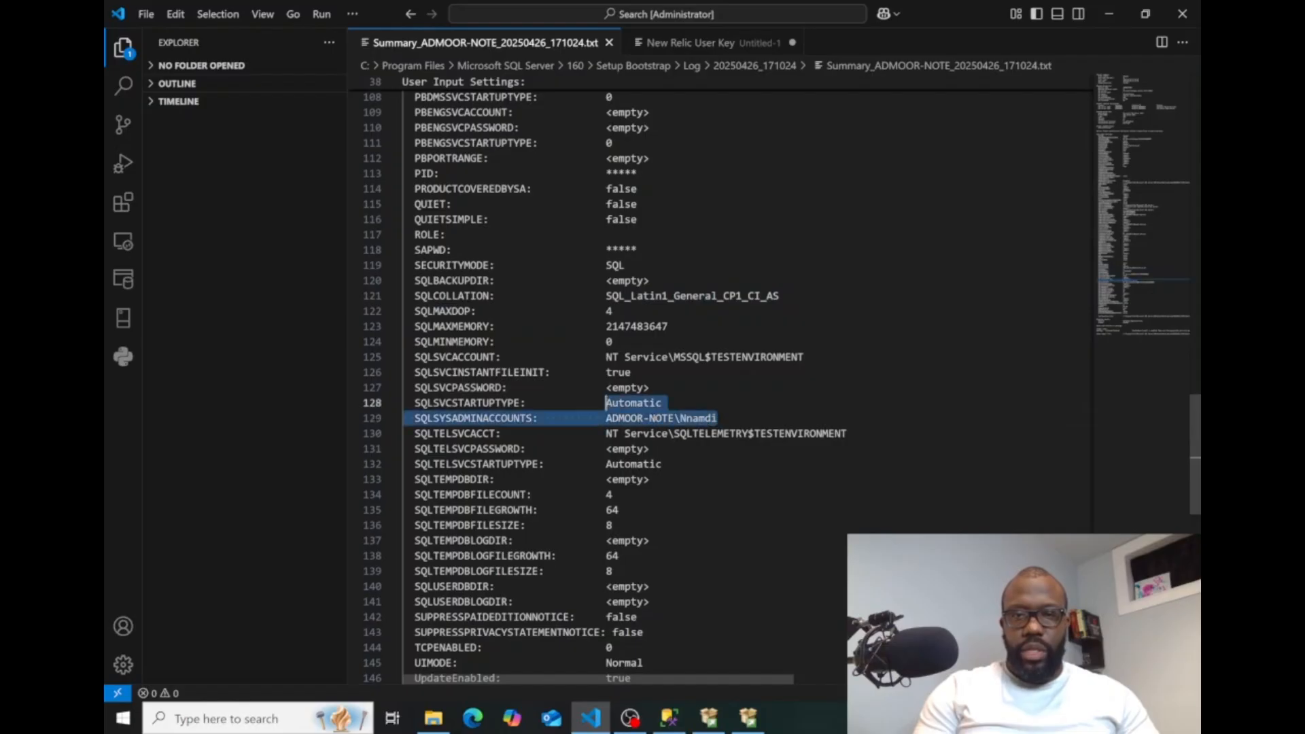
scroll(680, 381, down, 15)
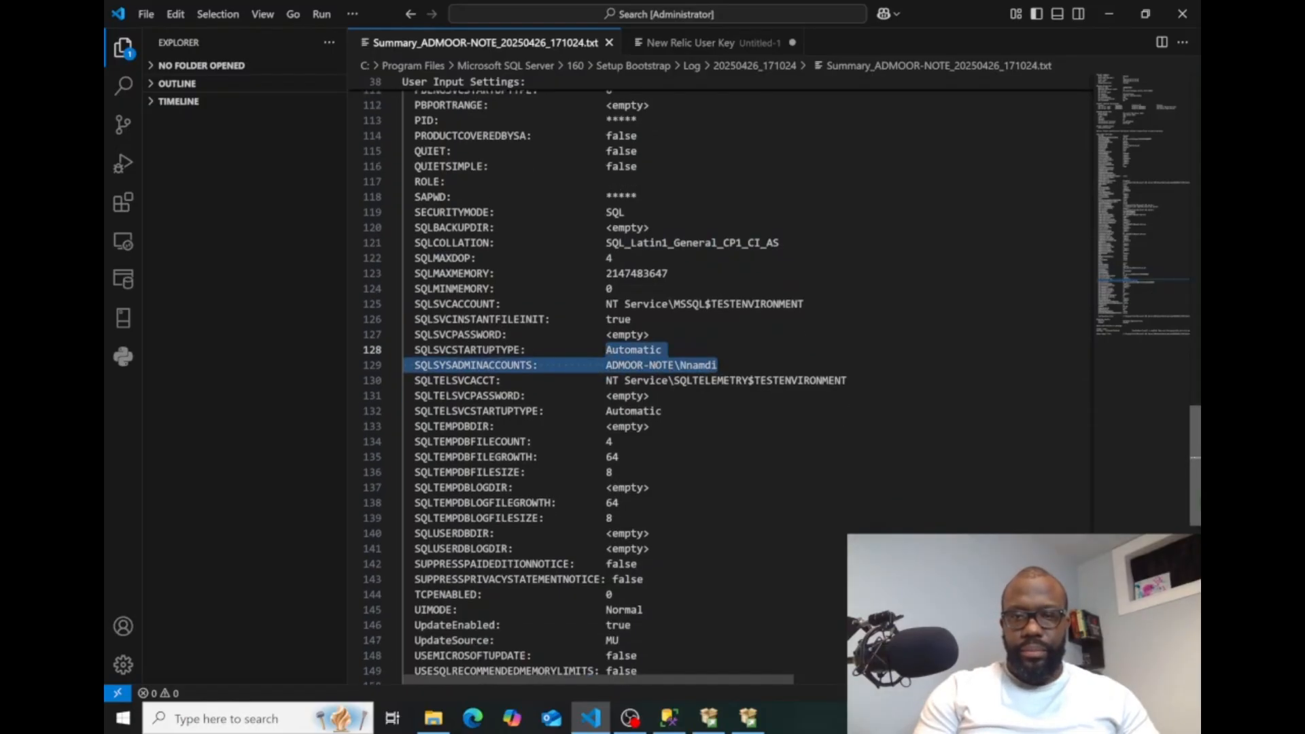
scroll(680, 306, up, 6)
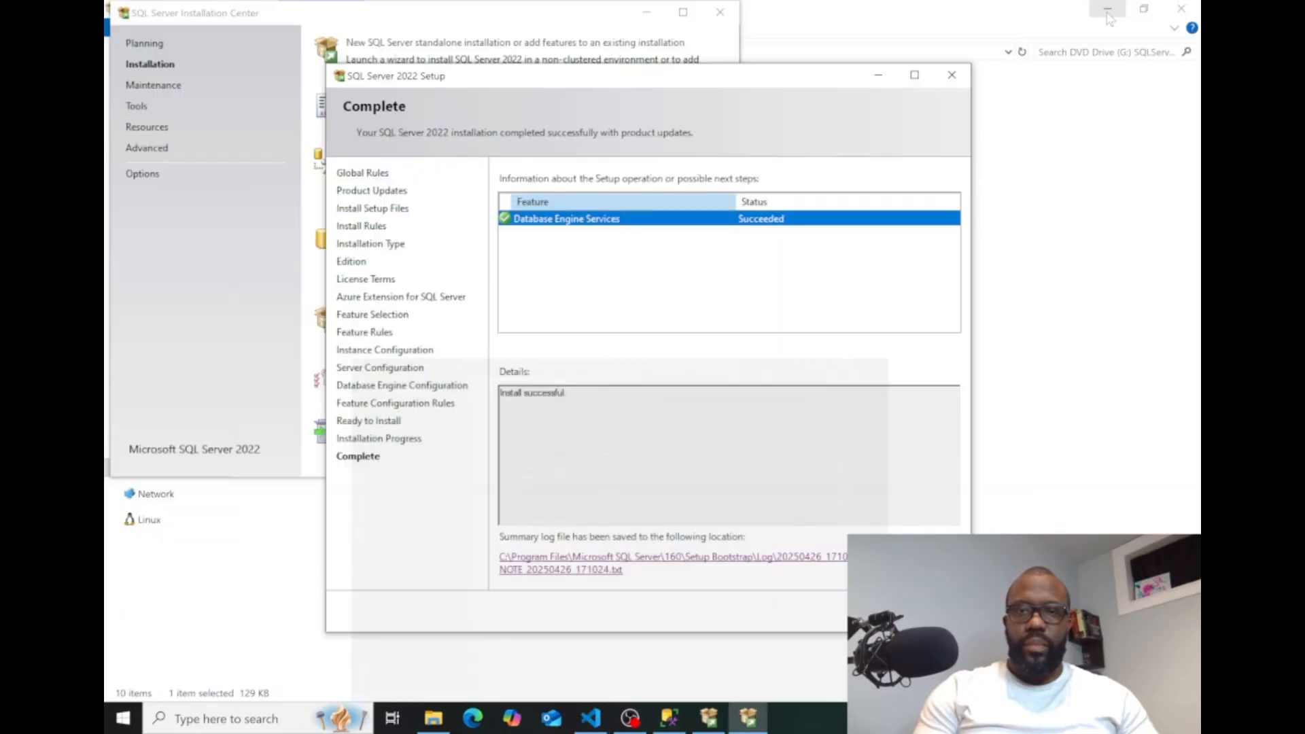
click(1109, 13)
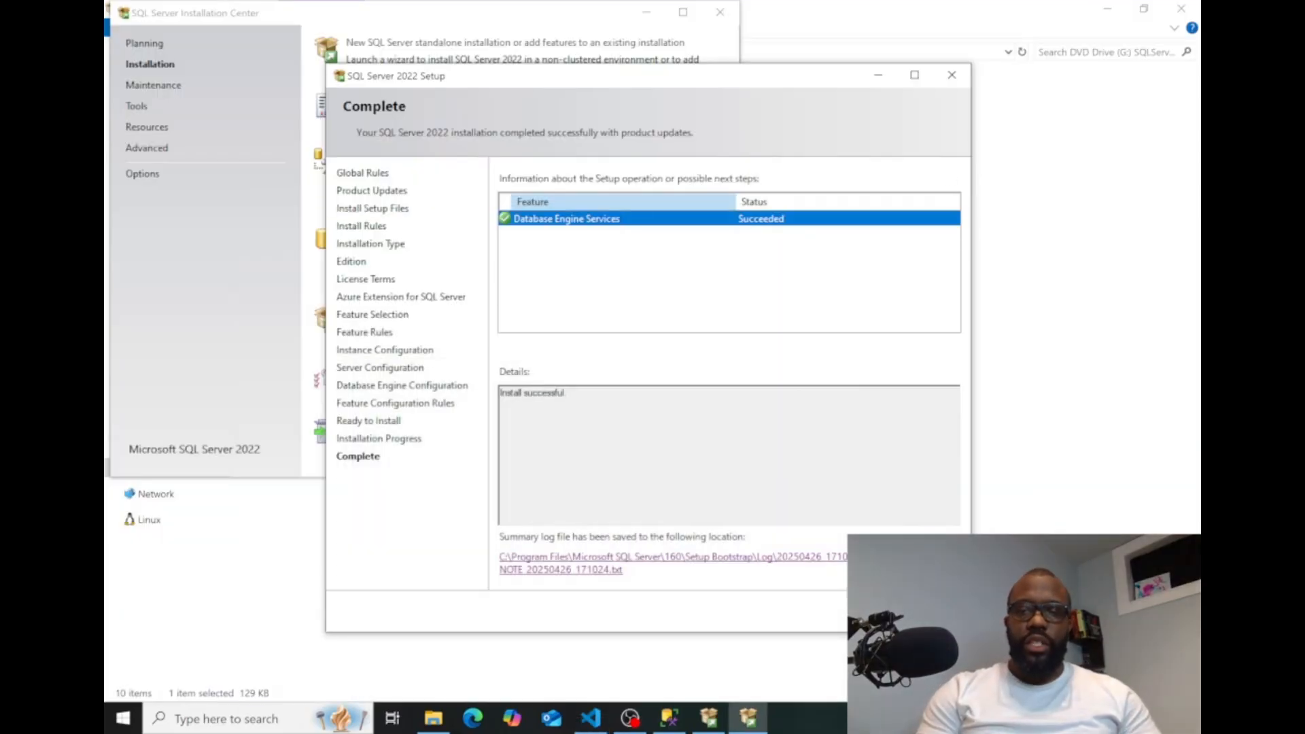
Close the finished setup wizard and SQL Server Installation Center, and eject the mounted SQLServer2022 DVD drive (G:).
click(928, 611)
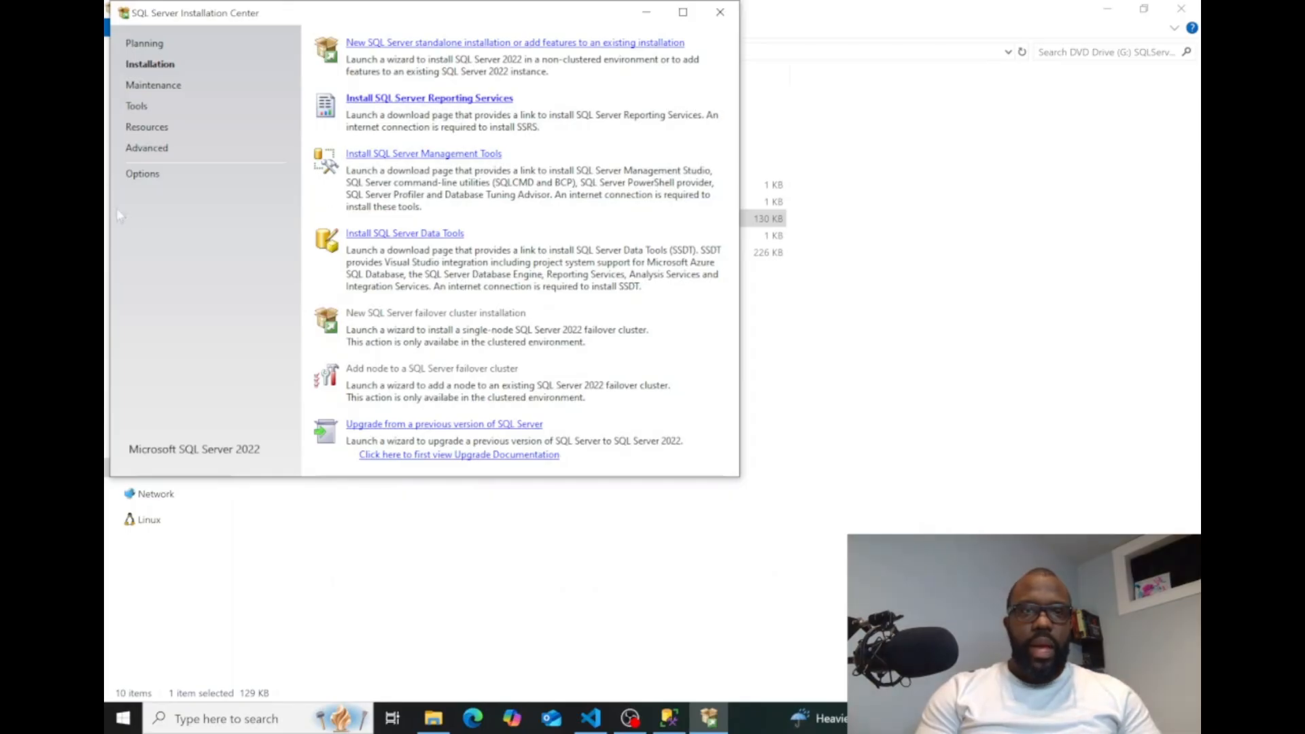
click(717, 14)
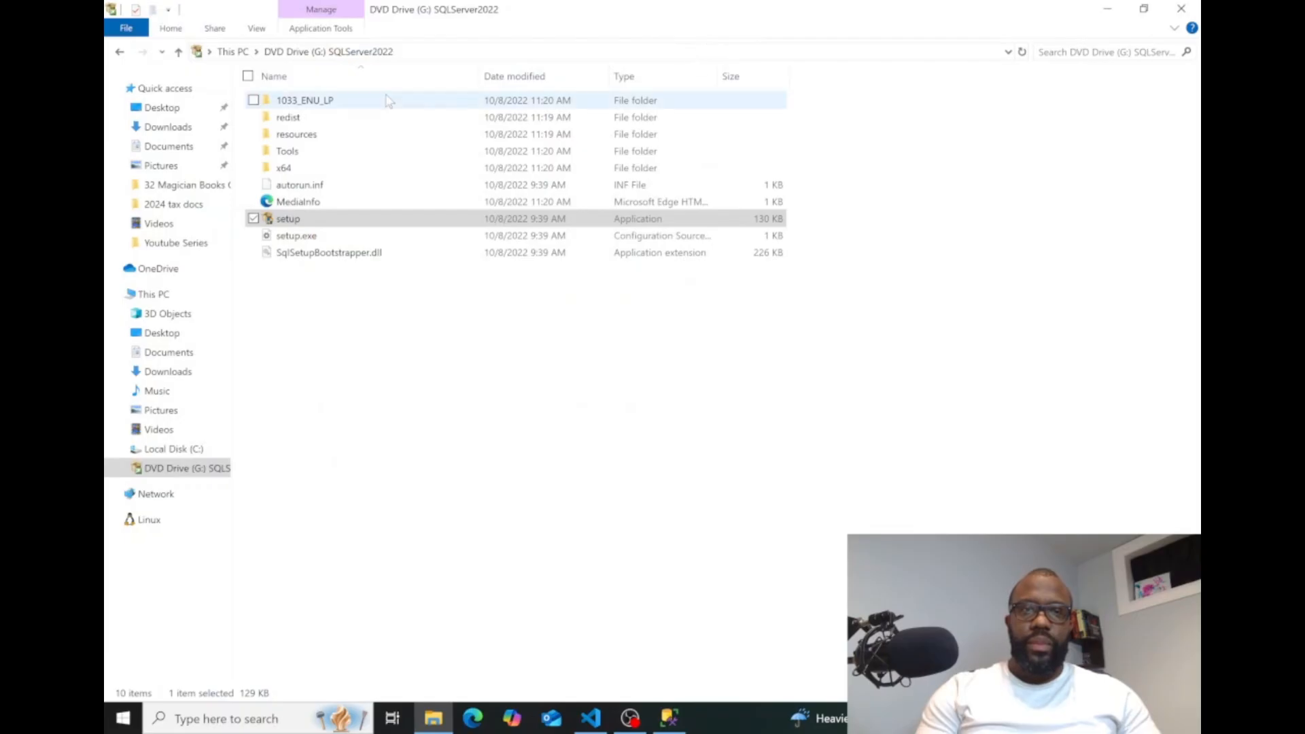
click(235, 52)
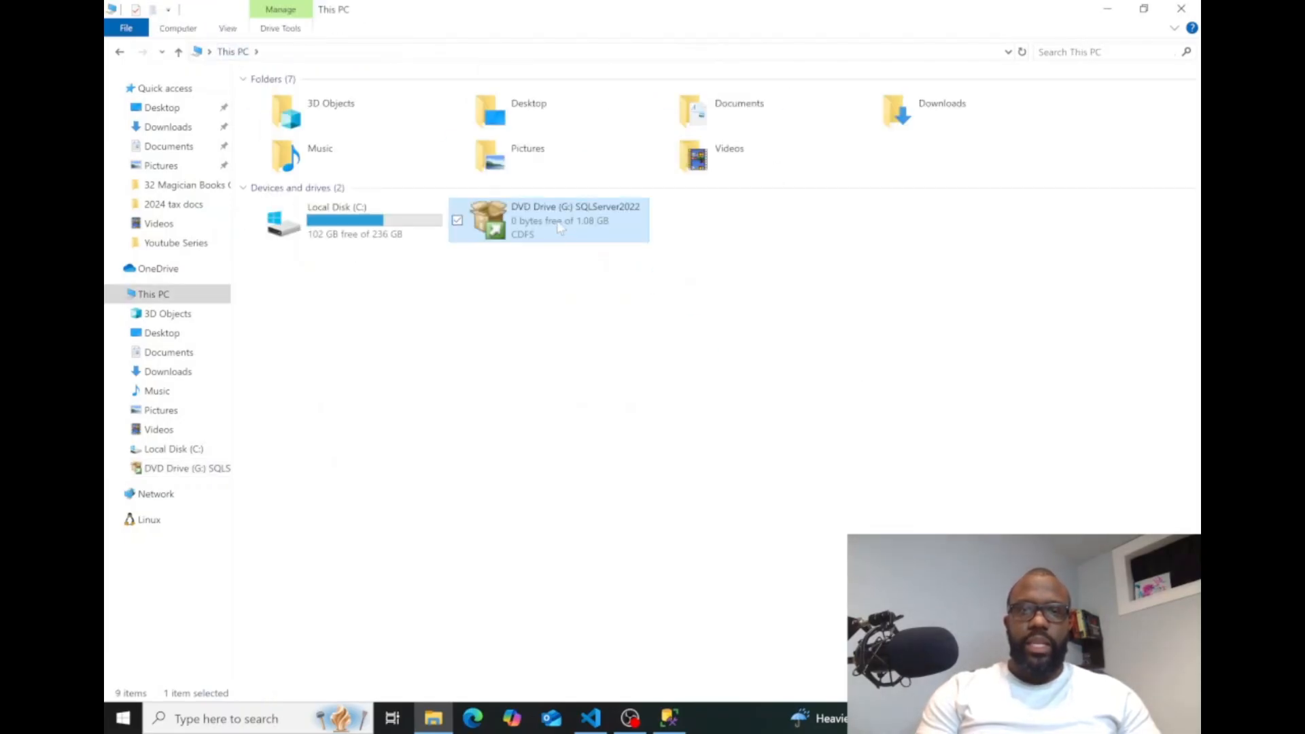
right_click(559, 227)
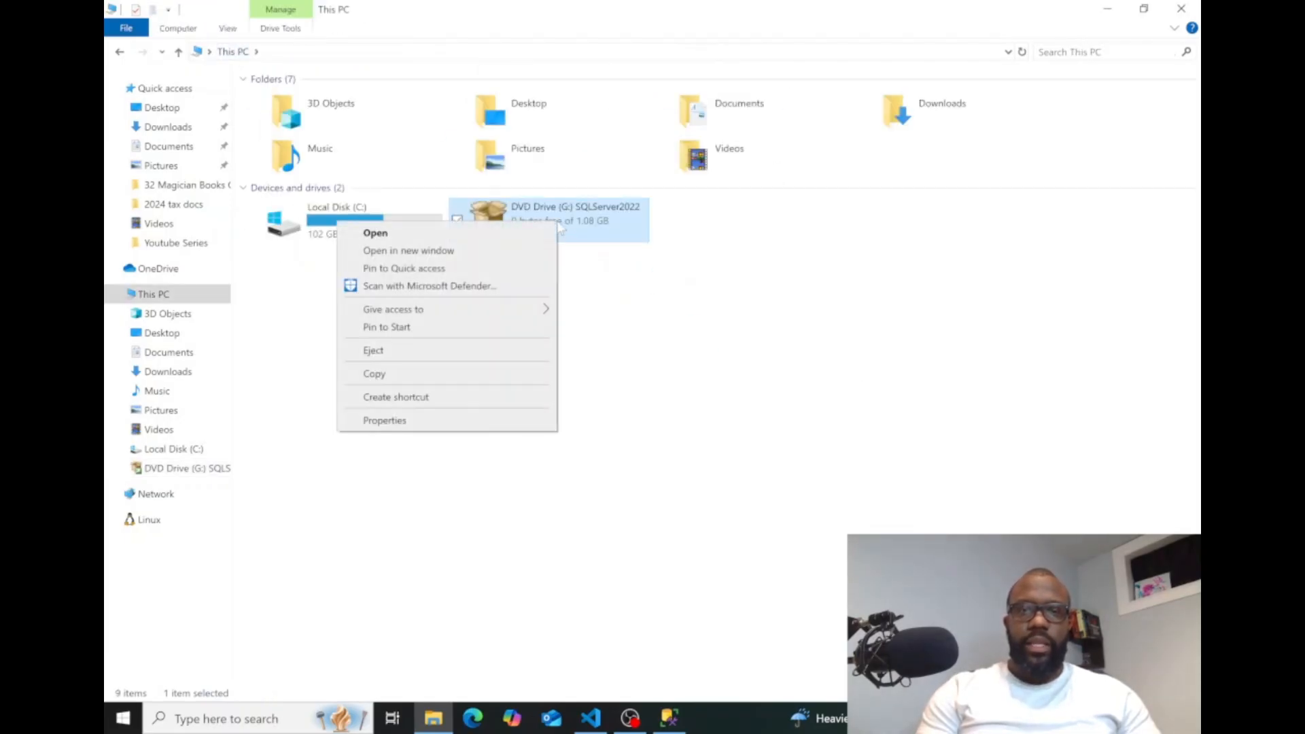
click(416, 359)
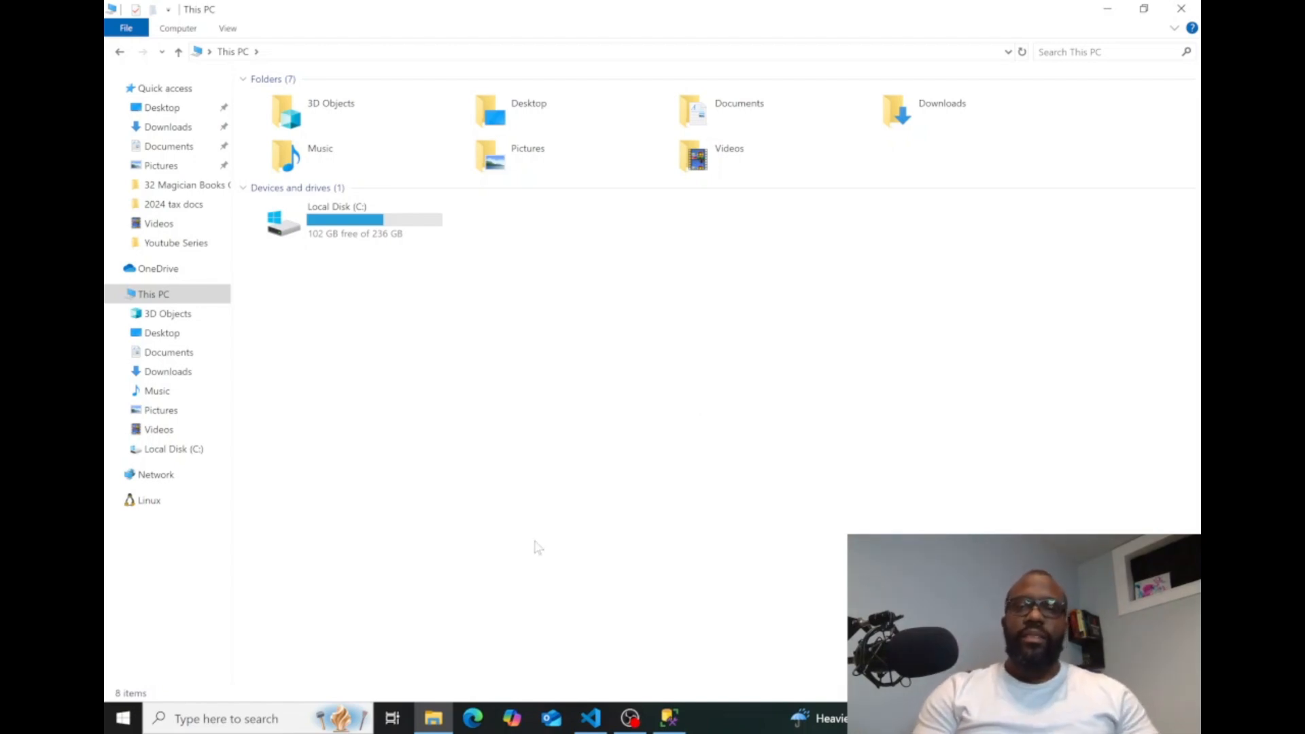
click(630, 718)
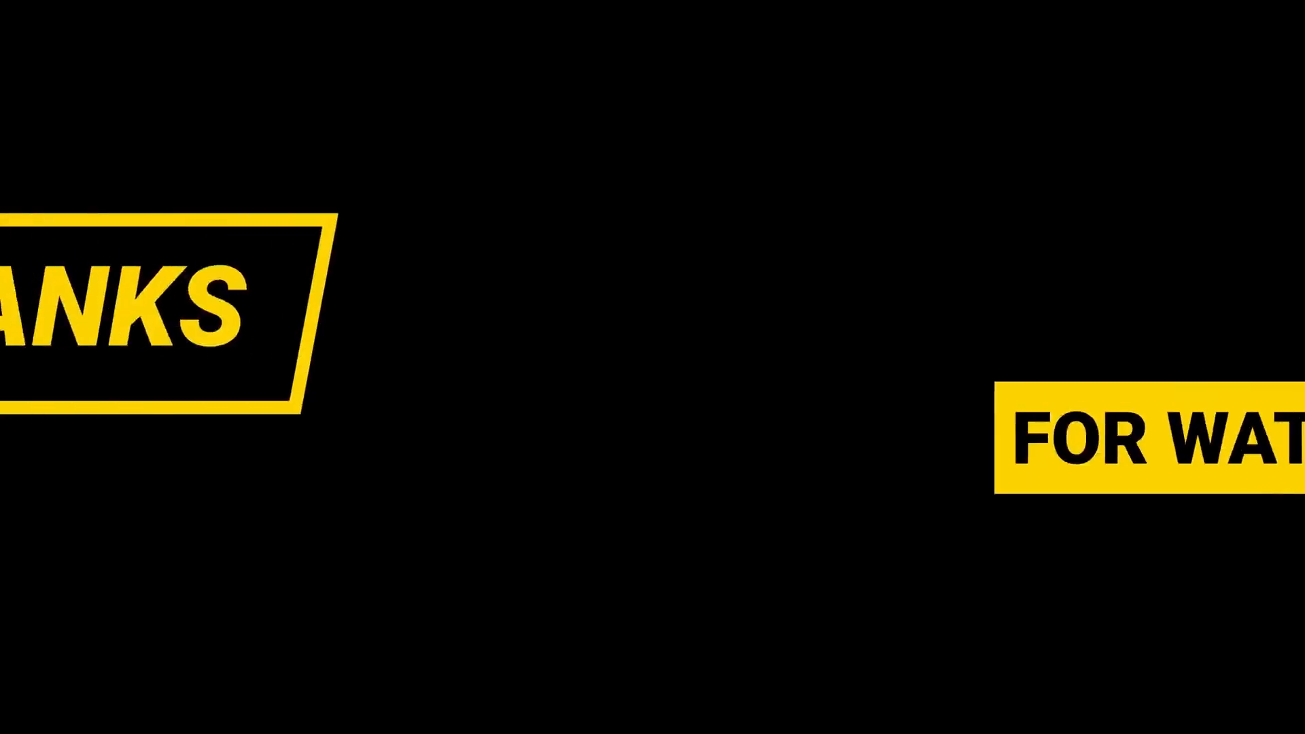